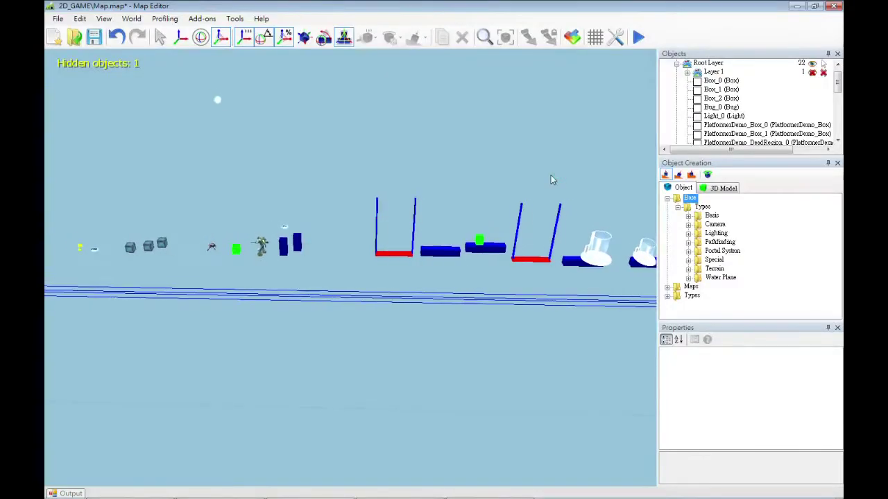
Examine the layout of the existing 2D platformer map, from the crates and characters to the platforms and hazards.
key(s)
key(w)
key(a)
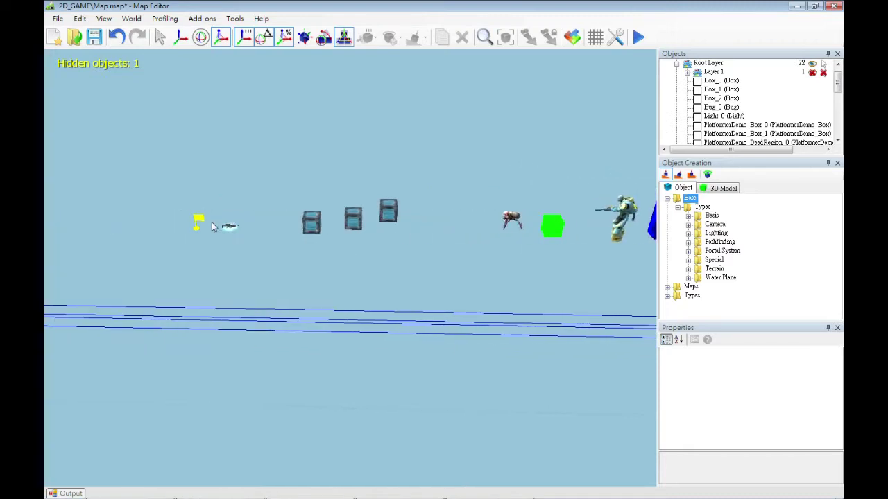
key(d)
key(s)
key(a)
key(w)
key(d)
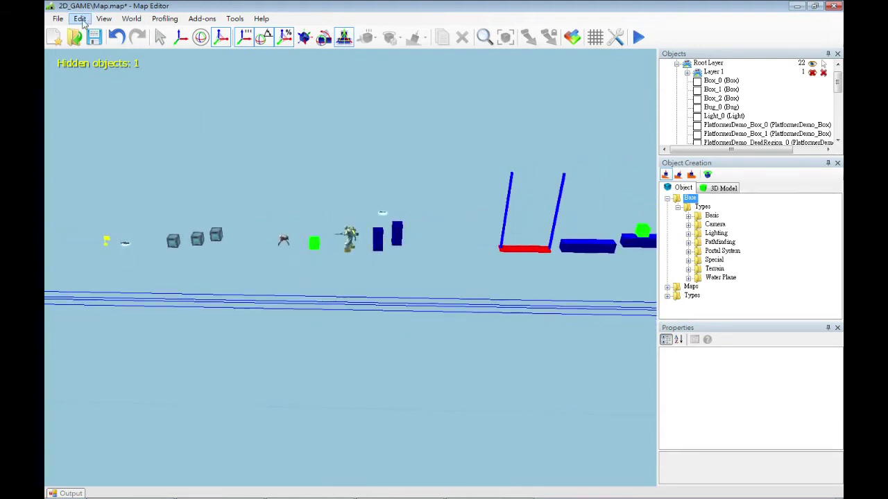
Create a new map in Maps\NewMap2 with only the sky box as an initial object, discarding unsaved changes to the open map.
click(60, 19)
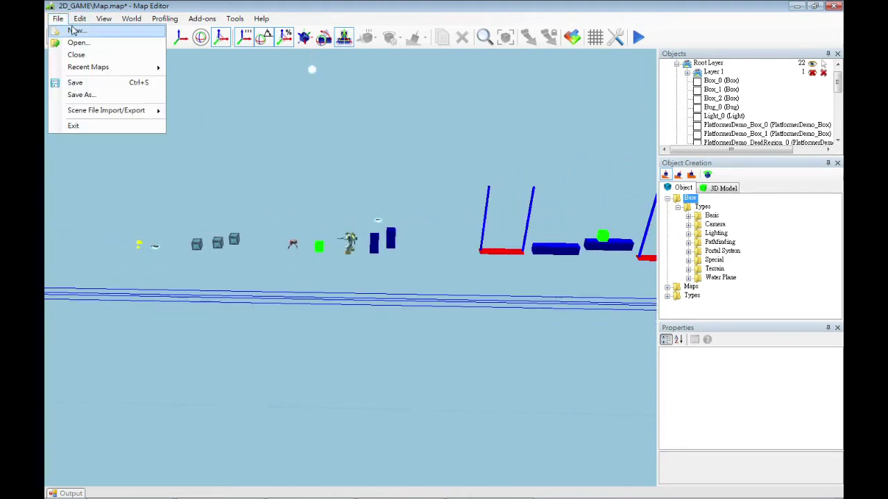
click(74, 32)
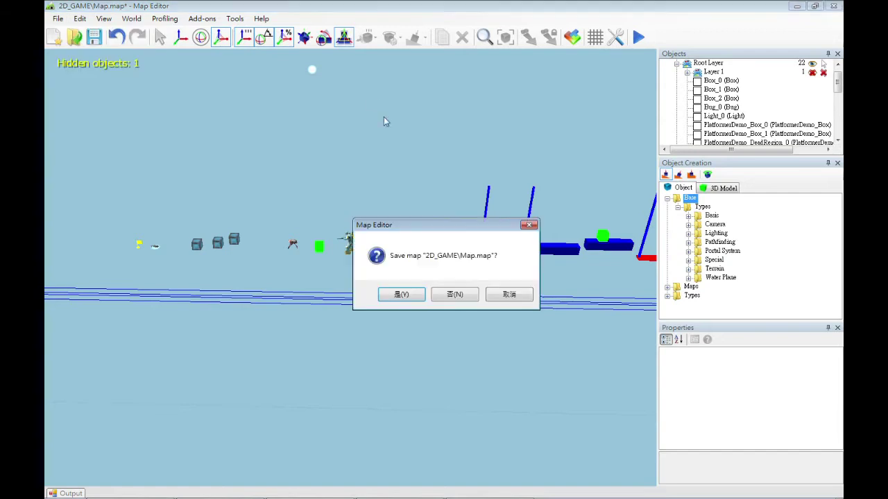
click(470, 300)
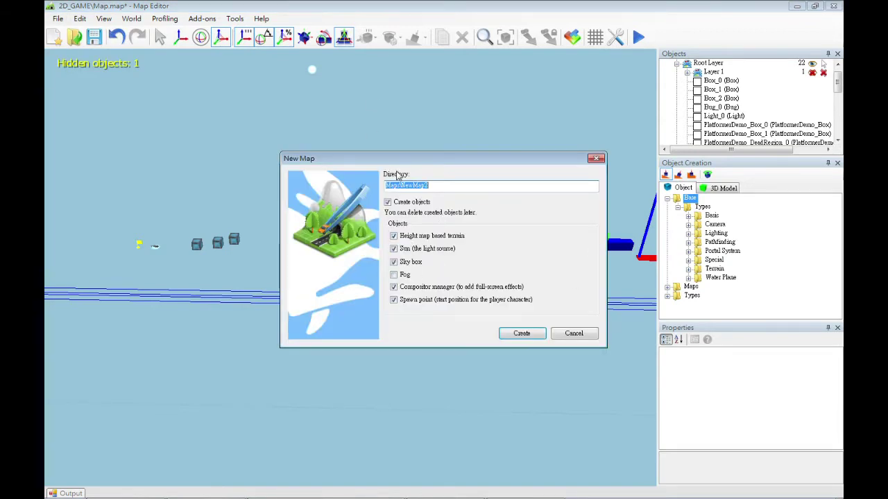
drag(436, 165, 438, 96)
click(425, 167)
click(425, 179)
click(424, 168)
click(415, 194)
click(395, 218)
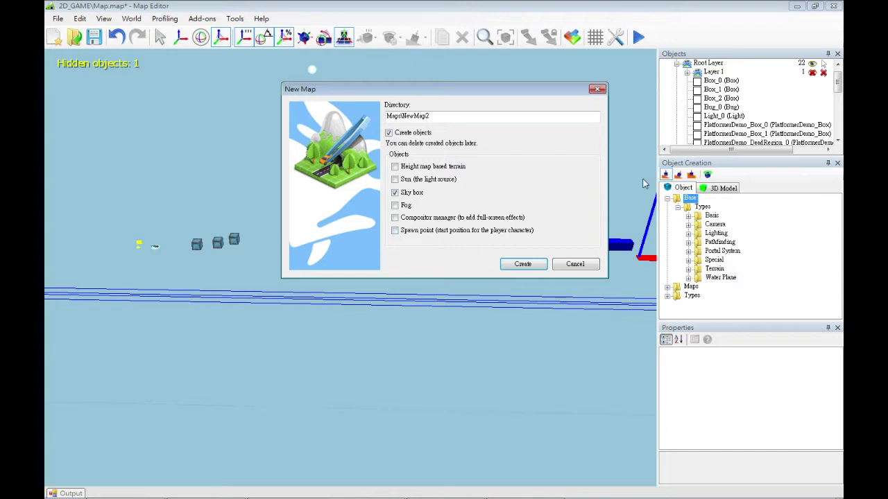
click(521, 265)
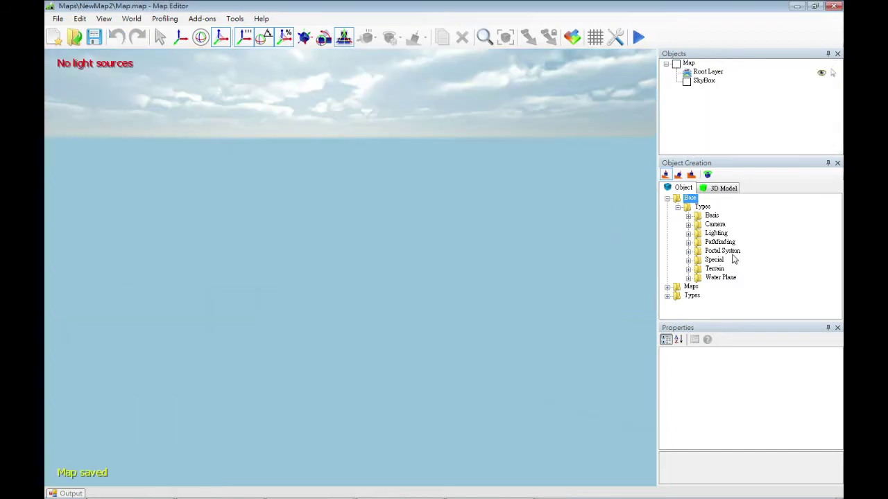
Place one Light object from the Lighting types in the middle of the empty scene.
click(688, 216)
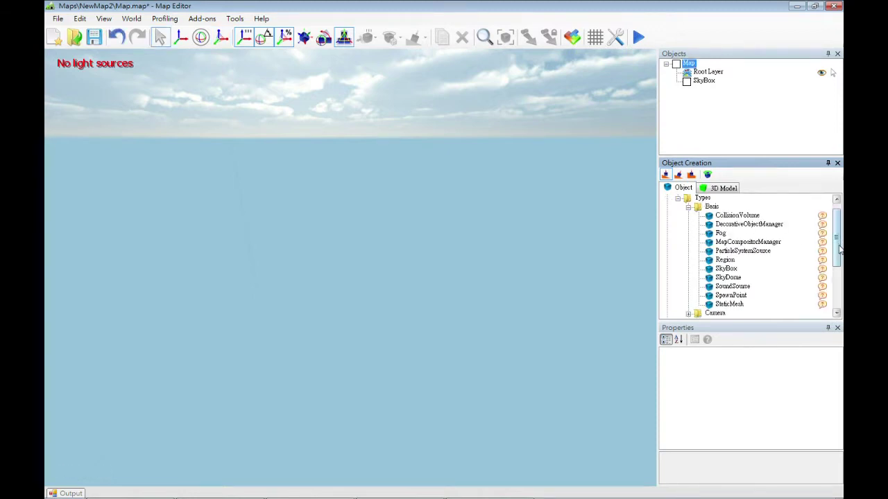
scroll(763, 257, down, 2)
click(696, 279)
double_click(696, 278)
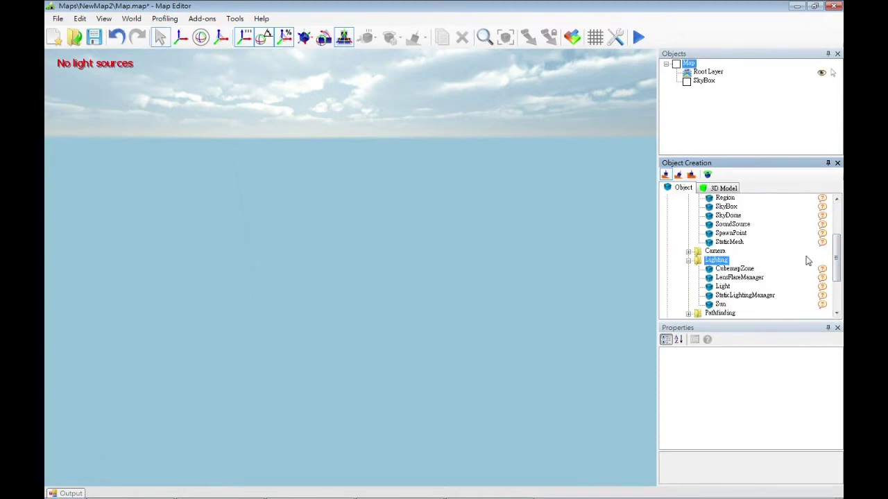
scroll(833, 258, down, 1)
click(718, 269)
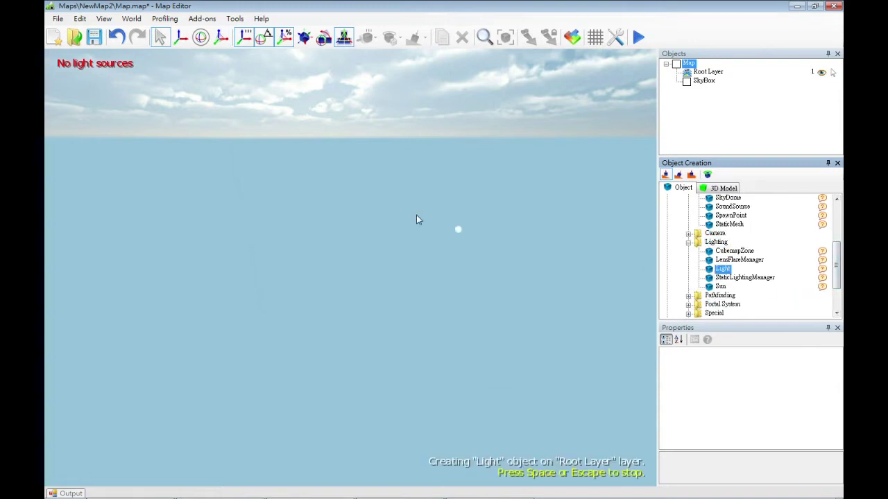
click(390, 220)
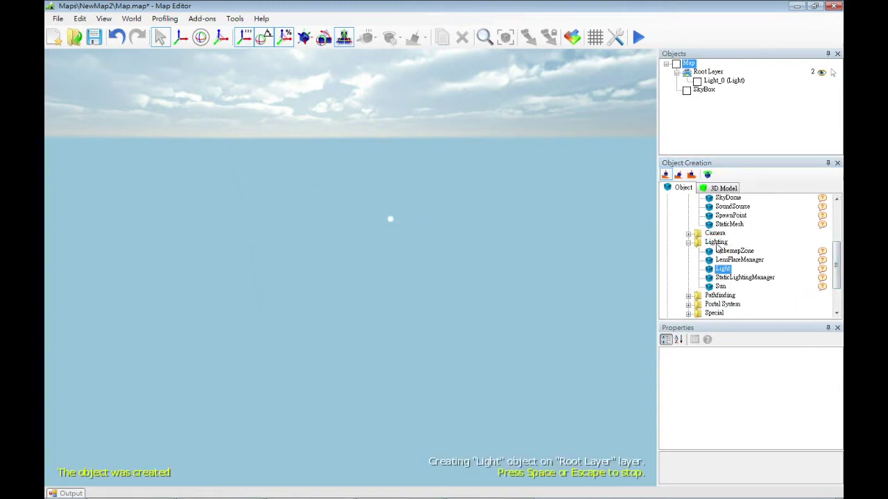
key(Escape)
Set the placed light's LightType to Directional.
drag(368, 179, 506, 295)
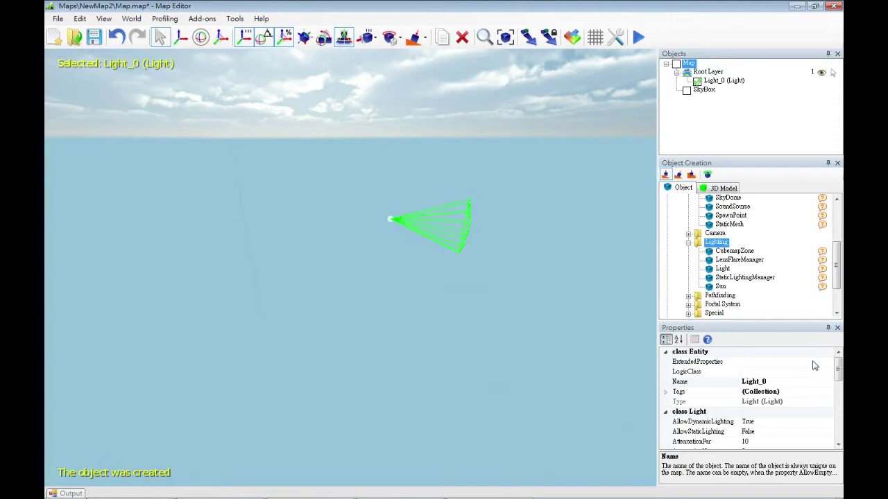
drag(838, 367, 837, 413)
click(776, 363)
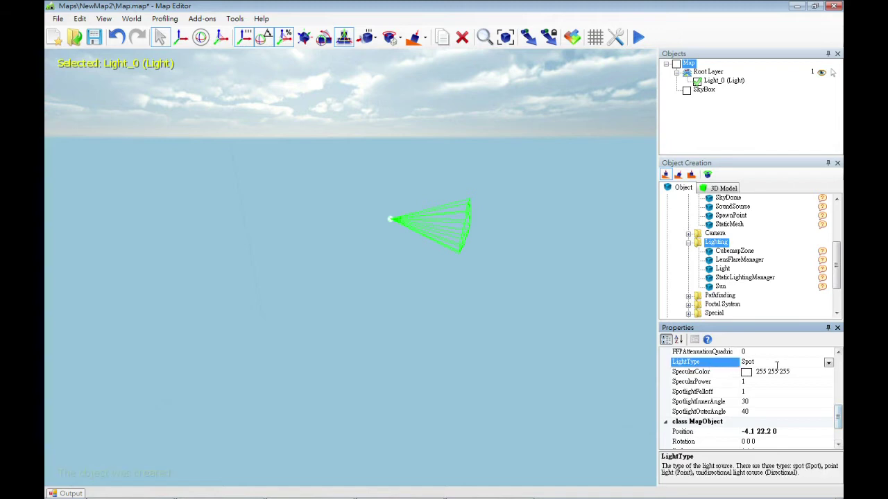
click(827, 362)
click(755, 381)
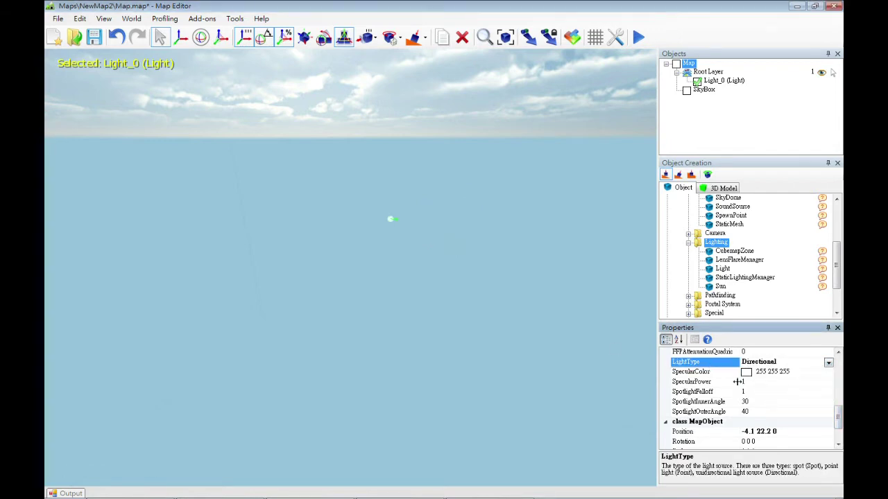
click(554, 251)
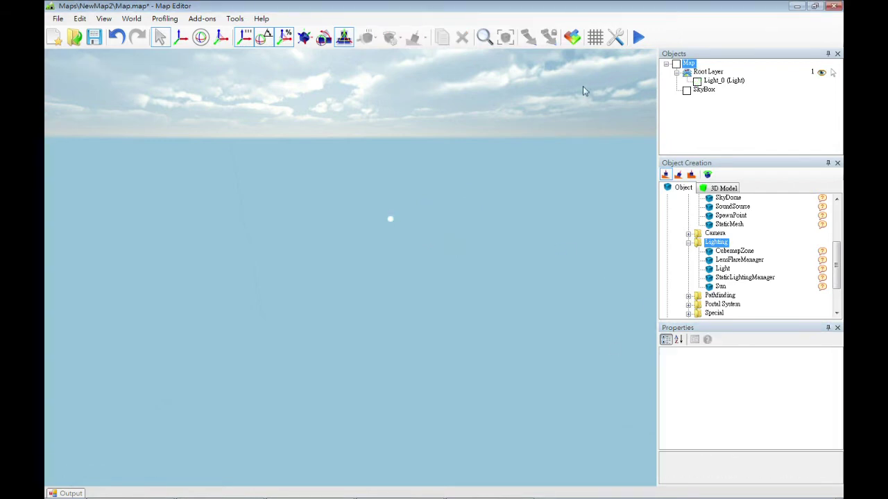
Set the map's GameType to PlatformerDemo.
click(678, 65)
drag(839, 370, 840, 377)
scroll(749, 395, down, 2)
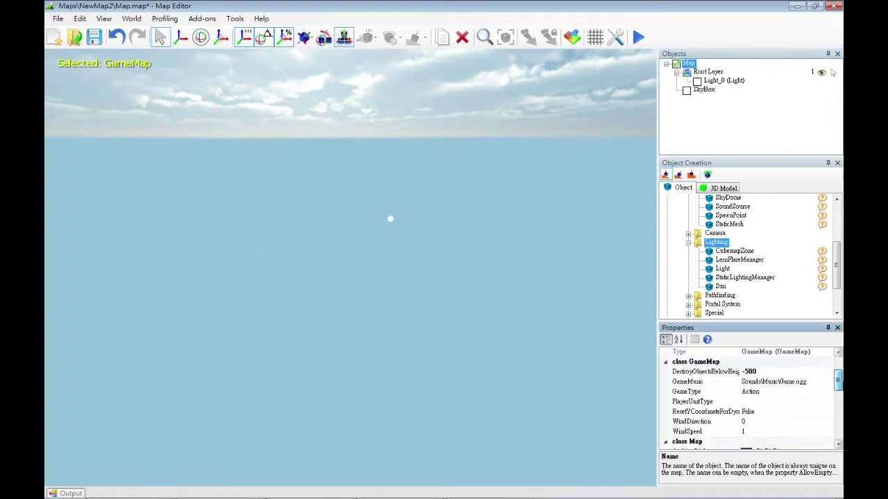
click(714, 373)
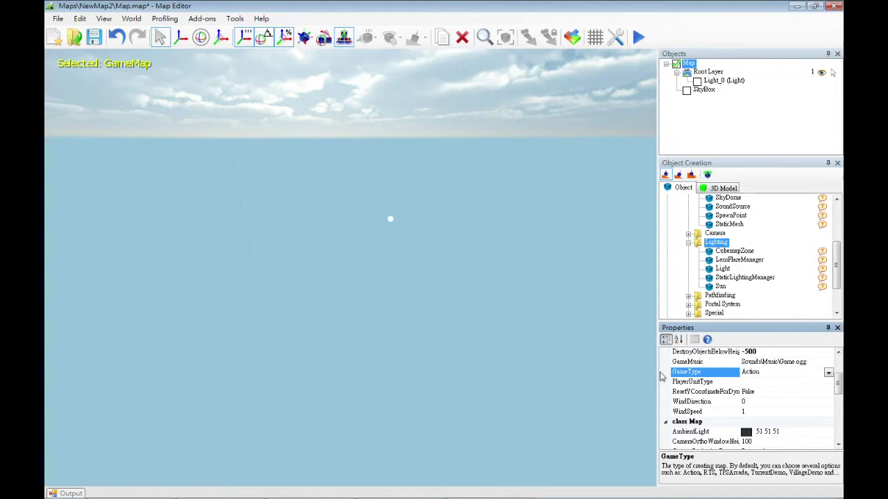
click(829, 374)
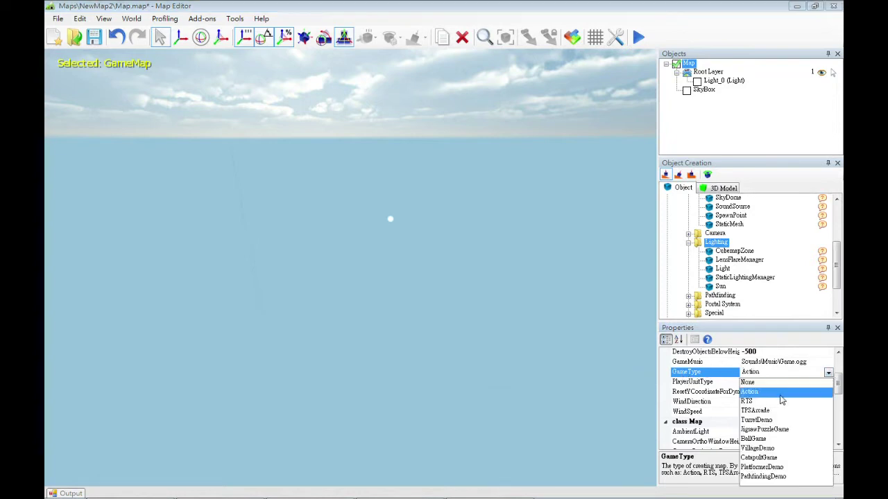
click(770, 466)
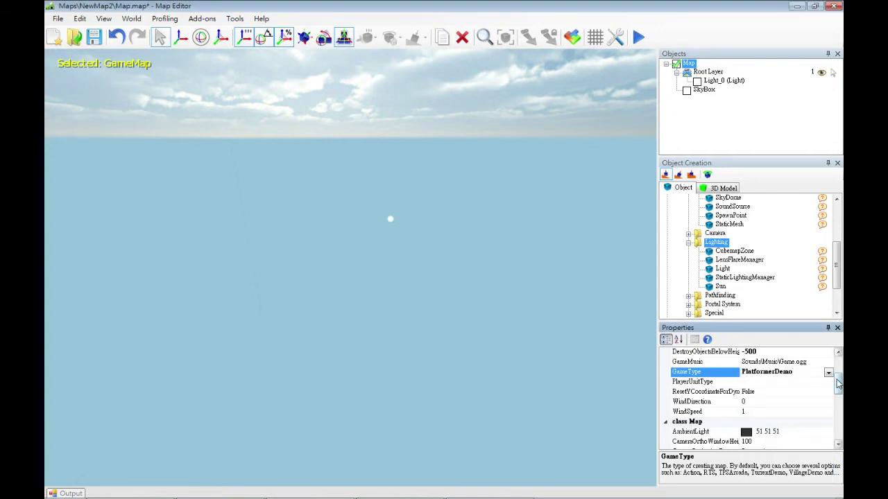
Change the map's ResetYCoordinateForDynamicBodies setting, which controls two-dimensional physics calculation.
scroll(838, 385, down, 1)
click(695, 374)
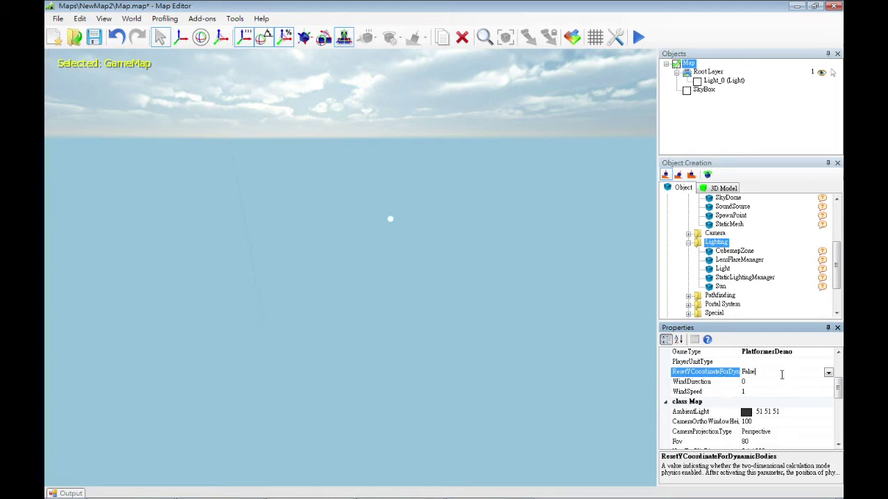
click(828, 373)
click(757, 392)
drag(264, 213, 581, 279)
drag(280, 171, 533, 283)
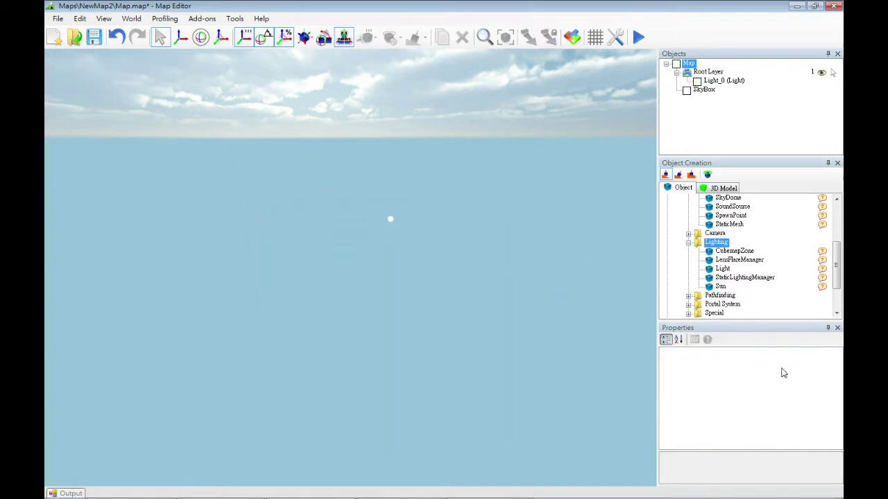
Set the map's AmbientLight color to white, with red, green and blue at 255.
click(677, 64)
scroll(832, 378, down, 3)
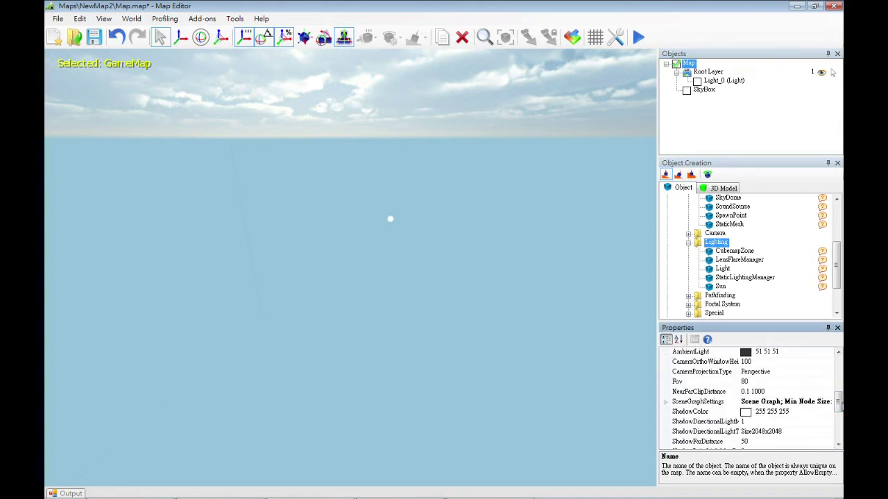
click(838, 352)
click(797, 362)
click(828, 362)
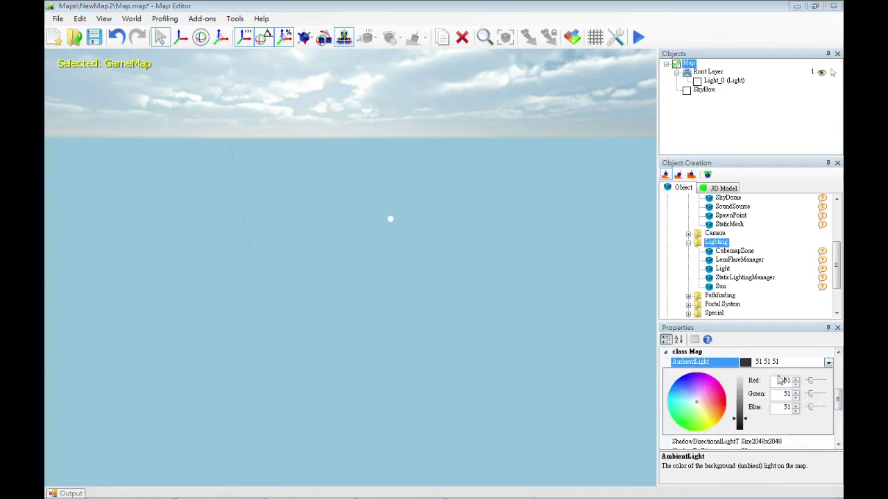
drag(746, 419, 745, 372)
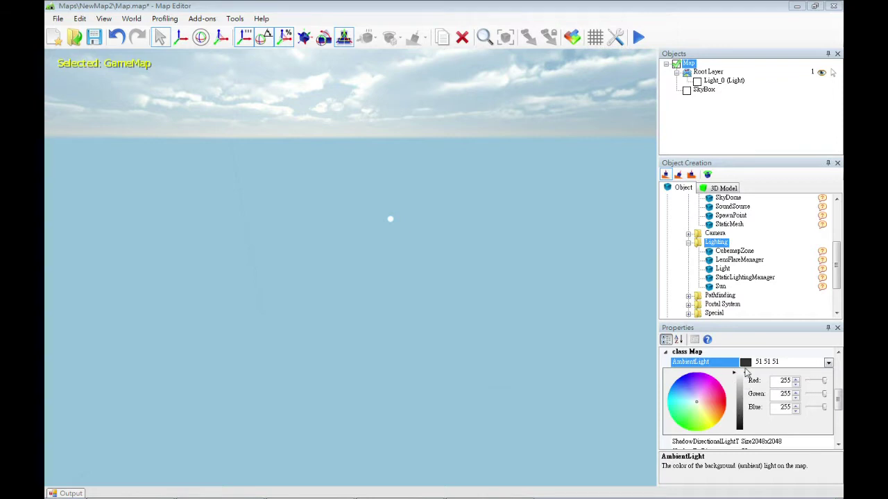
click(464, 253)
drag(351, 189, 475, 288)
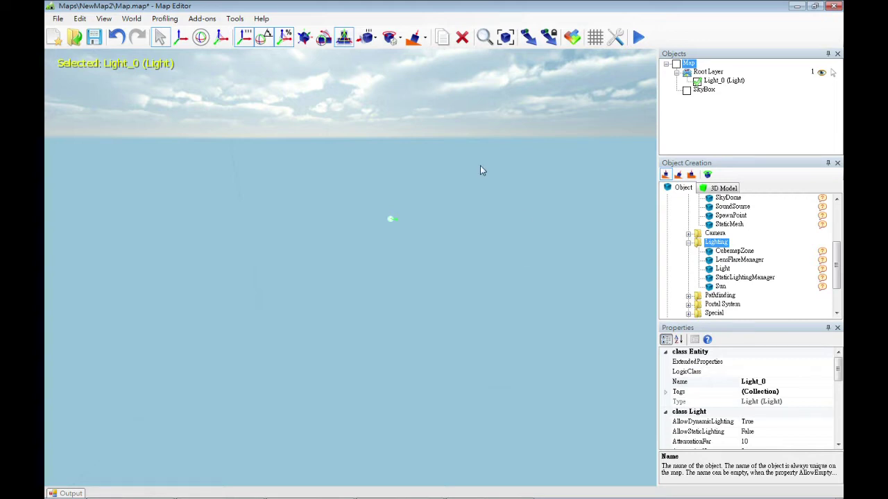
Place a PlatformerDemo_Box from the PlatformerDemo map types in the scene, below and to the left of the light.
drag(837, 254, 838, 209)
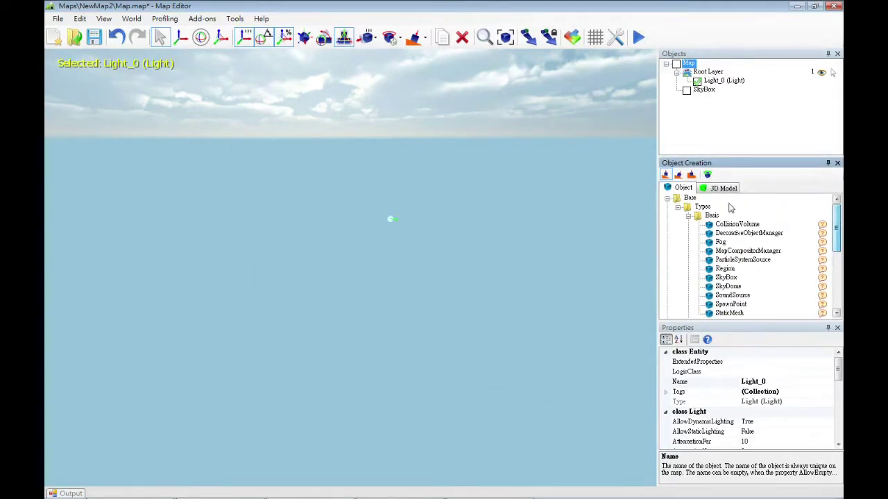
click(688, 216)
click(688, 233)
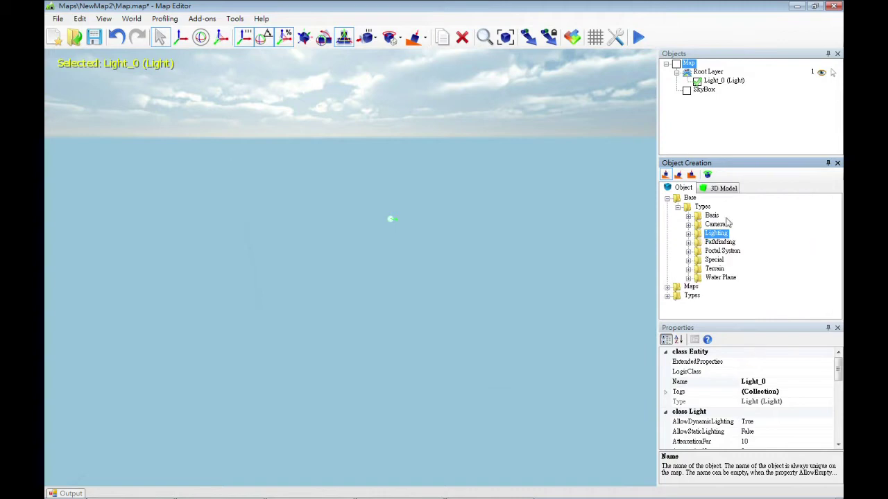
click(678, 207)
click(667, 216)
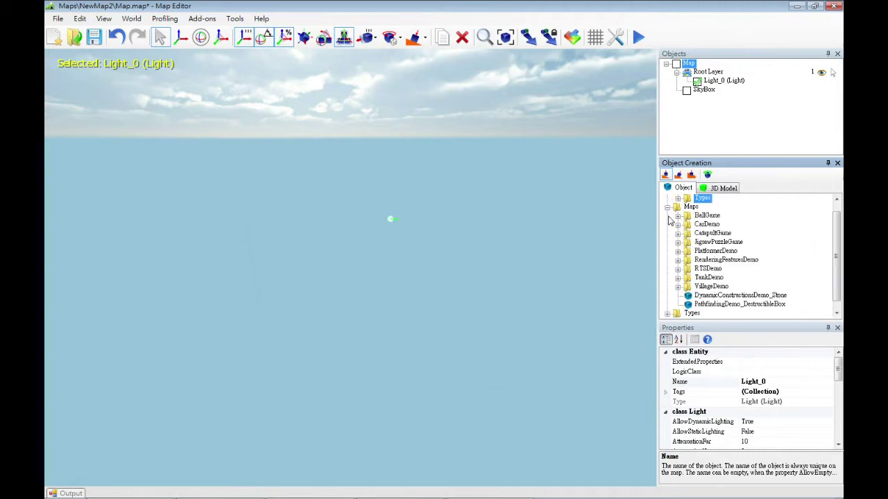
click(678, 251)
click(690, 261)
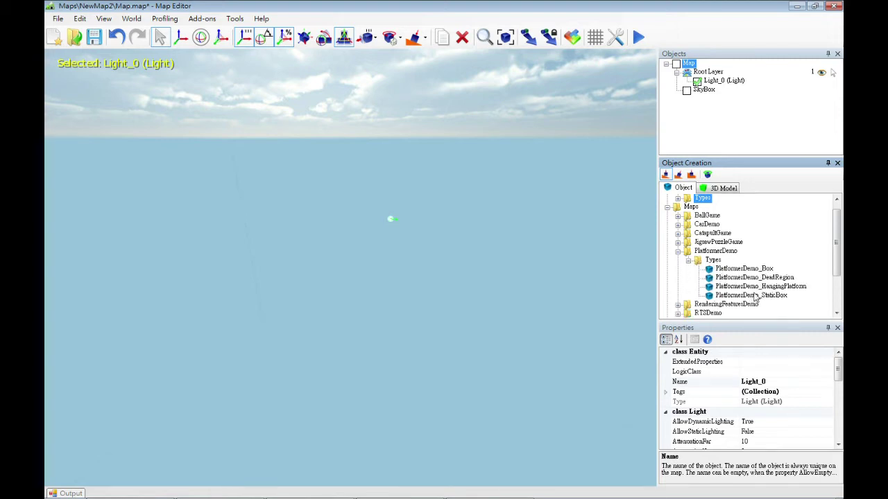
click(742, 272)
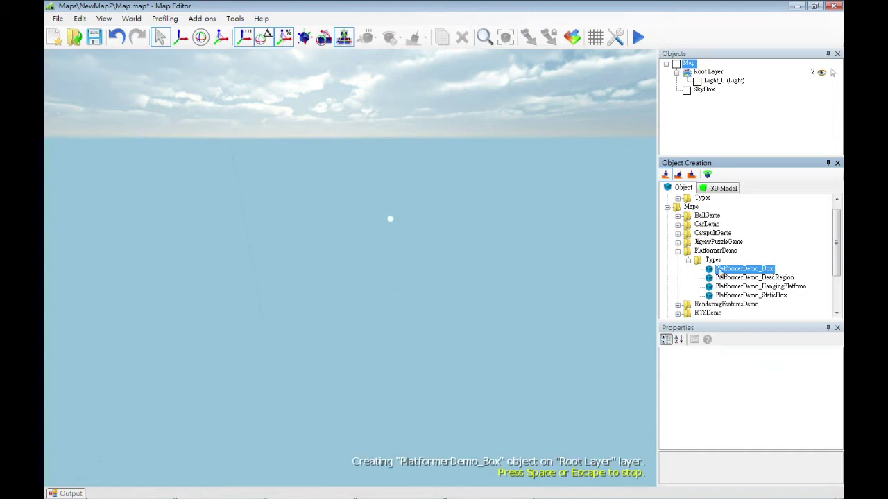
click(271, 265)
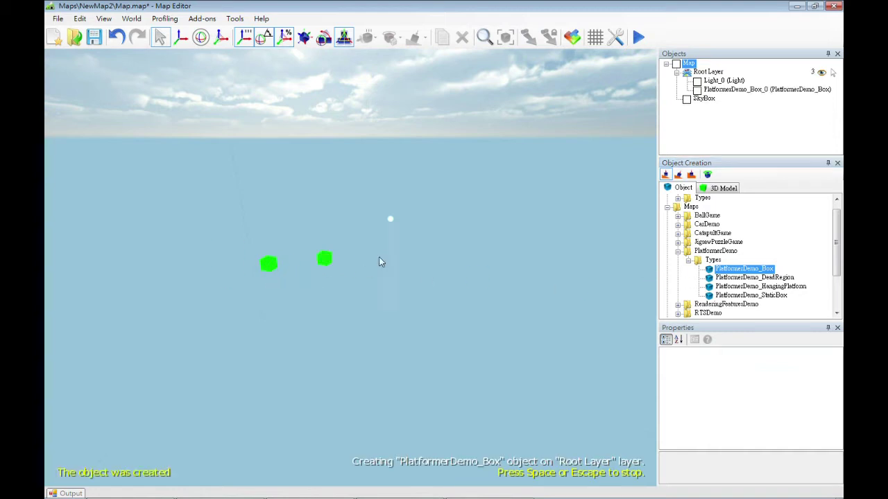
Place a PlatformerDemo_StaticBox slightly below and to the right of the green box.
click(728, 295)
click(309, 280)
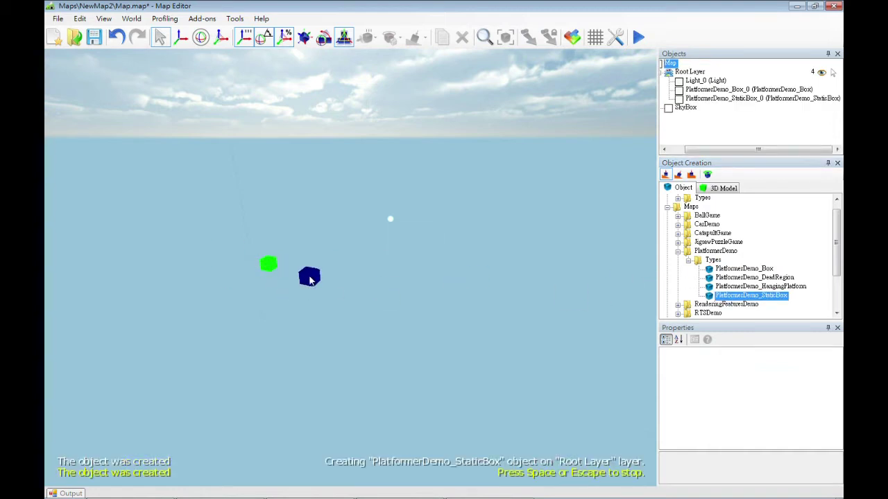
click(715, 251)
Scale the static box along its X axis into a long platform extending on both sides of the green box.
click(311, 275)
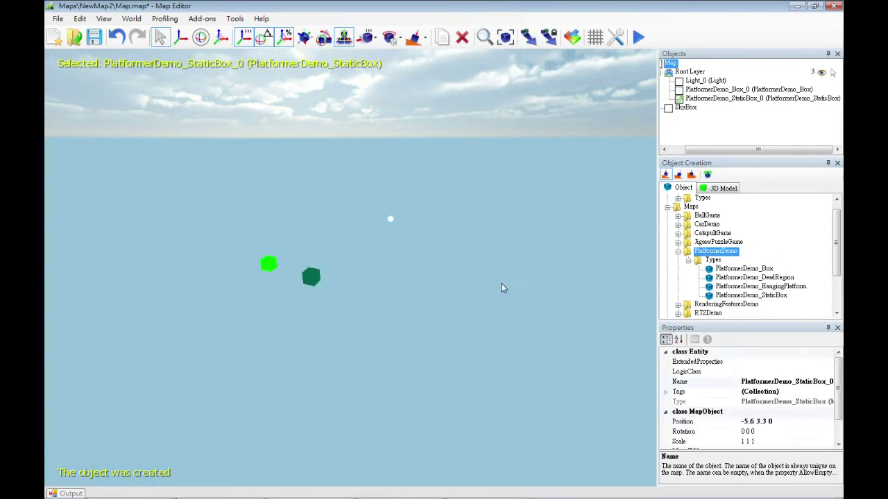
key(w)
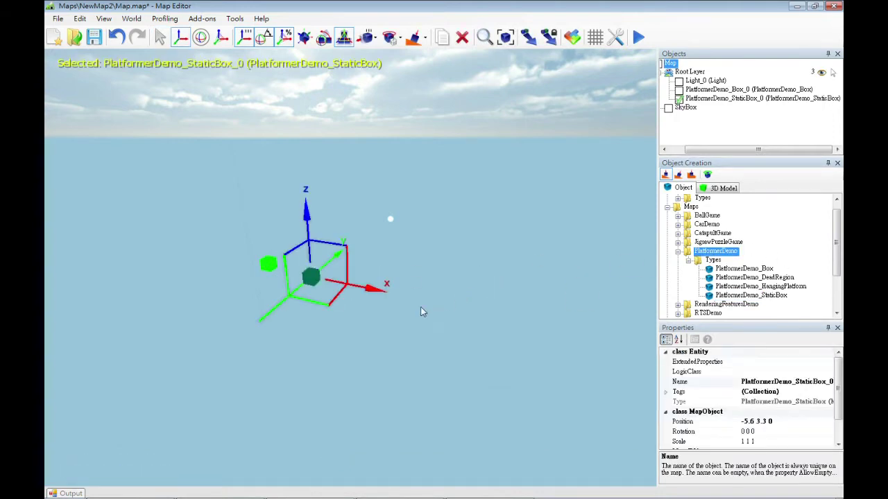
key(r)
drag(364, 286, 639, 335)
click(455, 267)
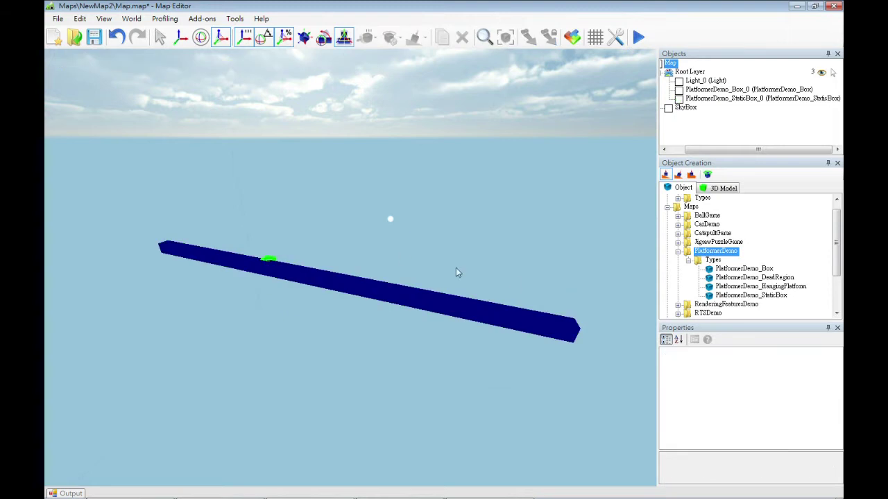
click(742, 268)
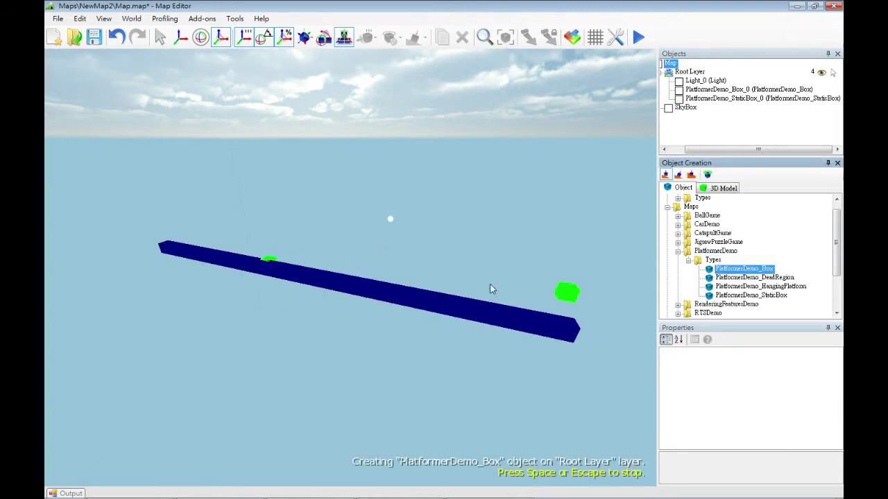
click(706, 251)
drag(310, 237, 252, 277)
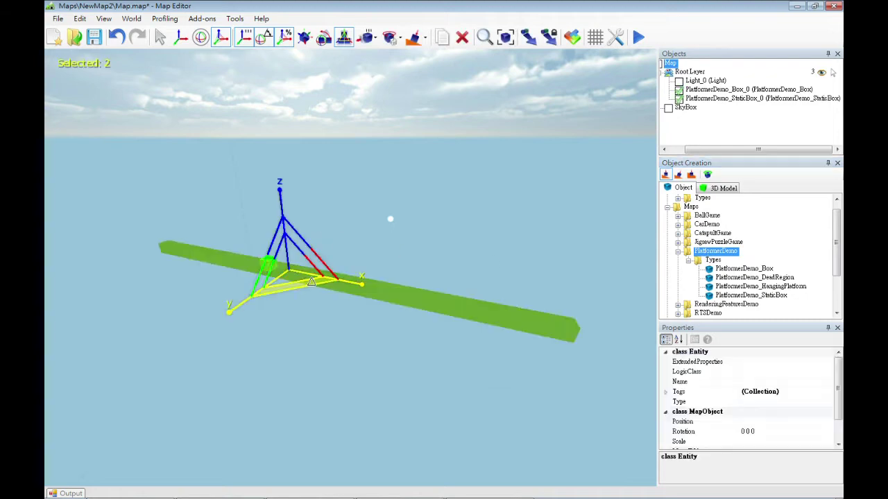
click(269, 260)
click(311, 241)
Move the green PlatformerDemo_Box up 1.60 along the Z axis so it sits above the long platform.
click(265, 261)
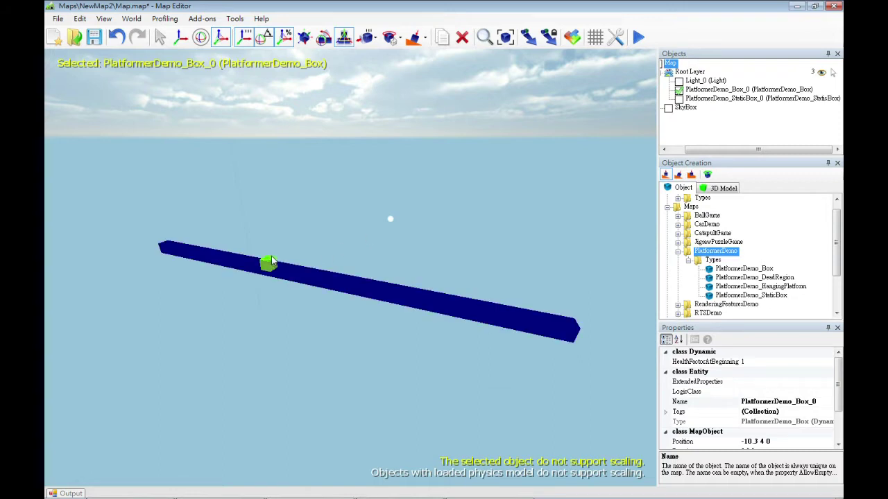
key(w)
drag(261, 203, 262, 185)
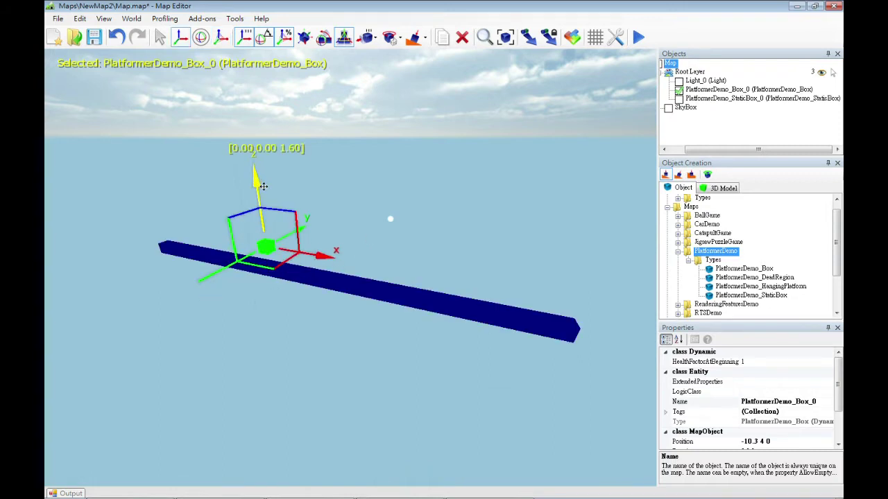
click(470, 346)
Set the Y position of the long static box platform to 0.
drag(264, 231, 280, 266)
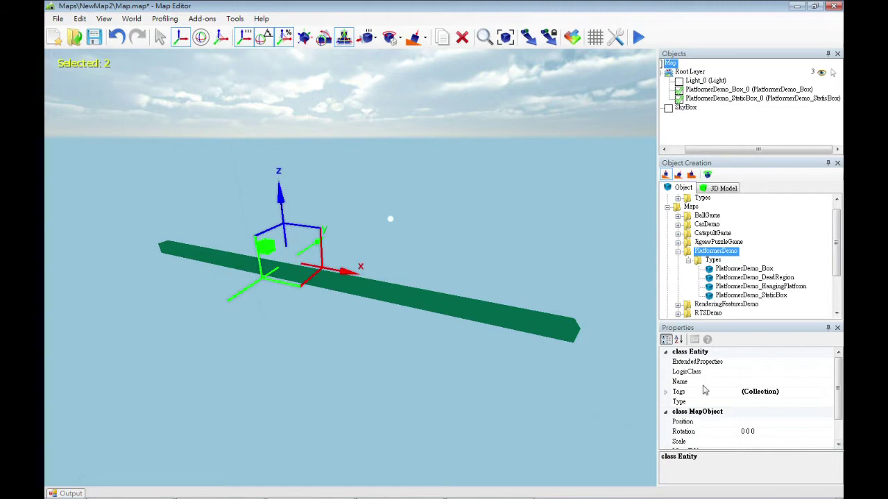
click(420, 291)
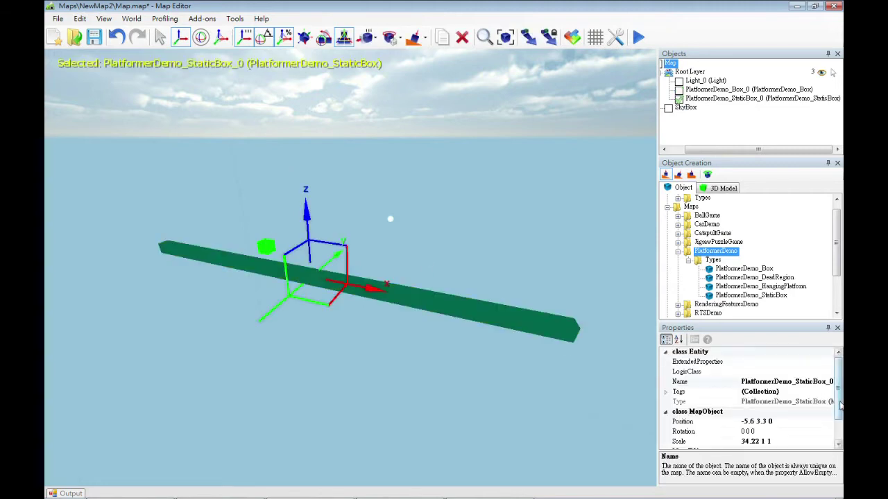
scroll(839, 407, down, 1)
click(766, 392)
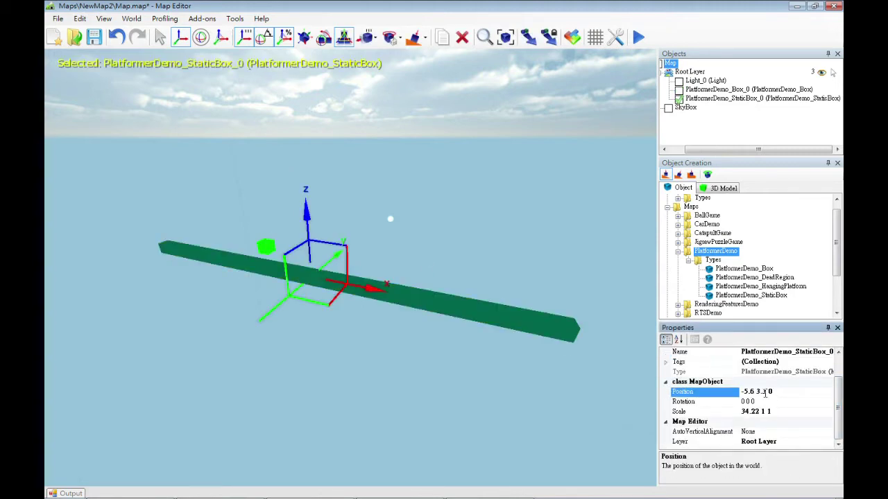
text(0)
key(Return)
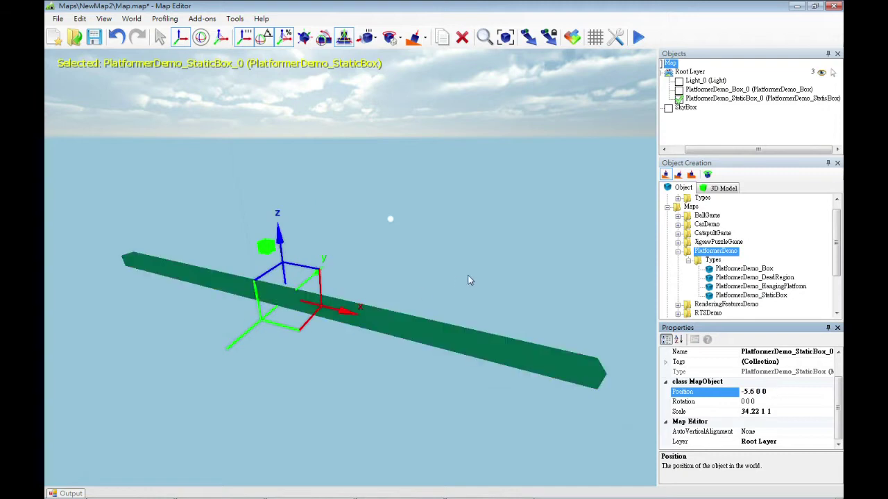
Set the Y position of the green box to 0 so it lines up with the platform.
click(263, 250)
scroll(777, 424, down, 2)
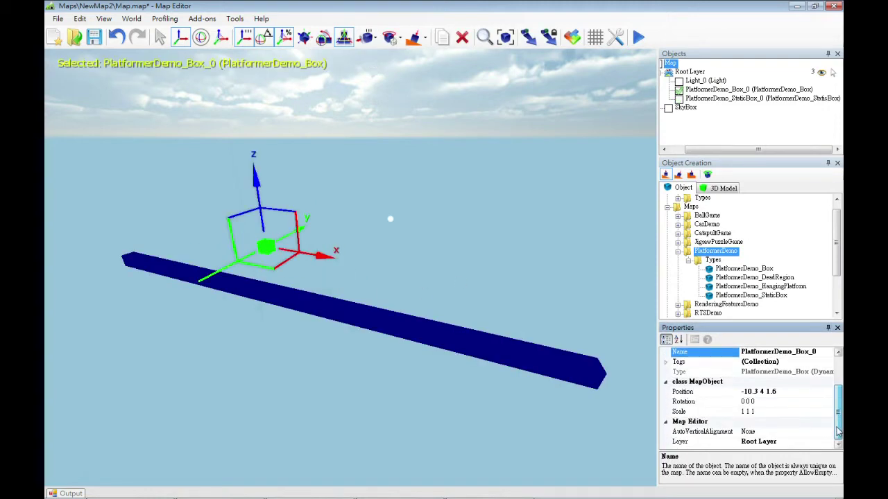
click(766, 392)
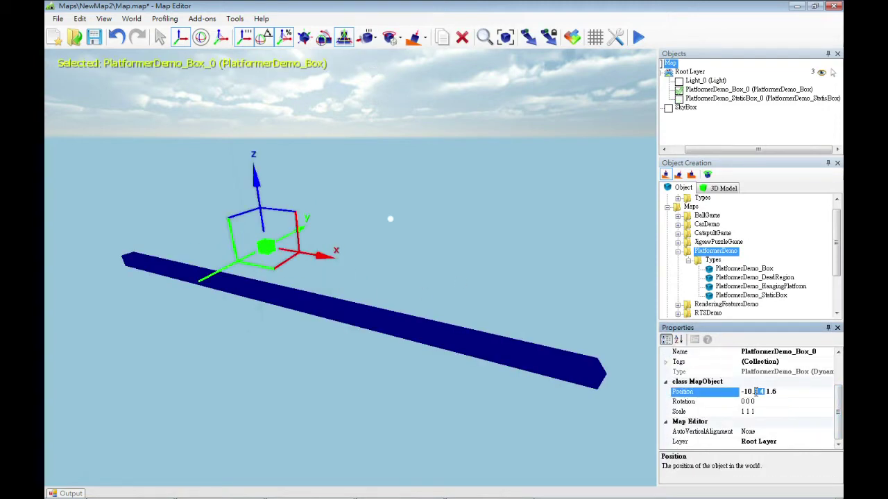
text(0)
click(480, 290)
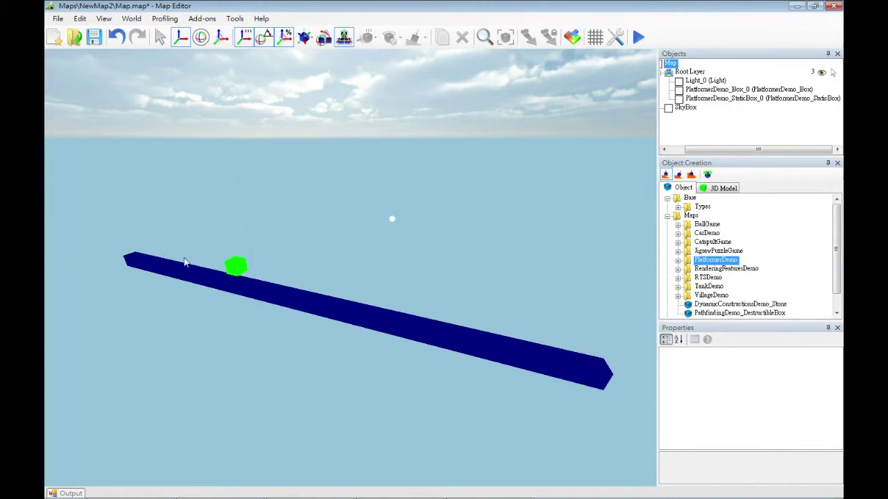
Place a SpawnPoint from the Basic base types on the far left end of the platform.
click(678, 206)
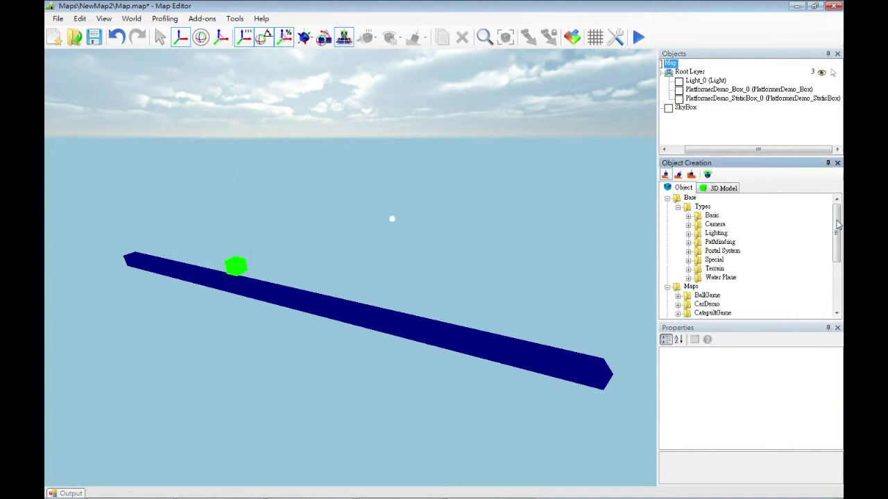
click(689, 216)
scroll(725, 257, down, 2)
click(728, 251)
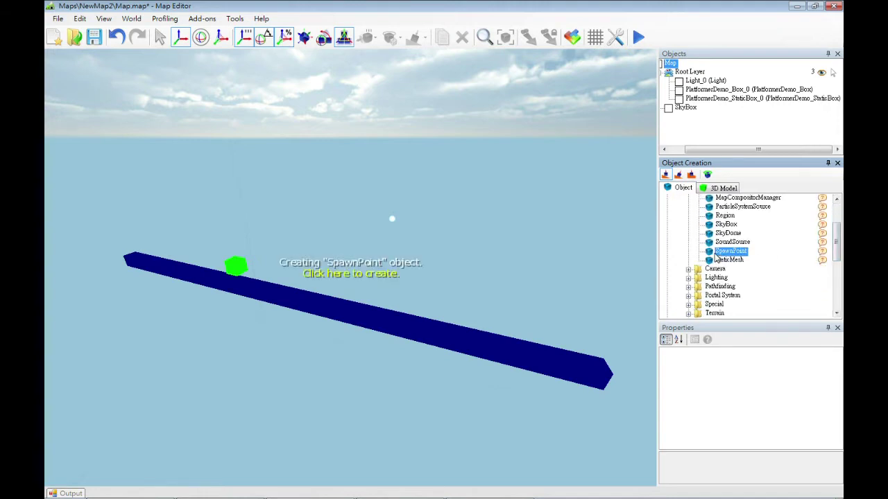
click(136, 258)
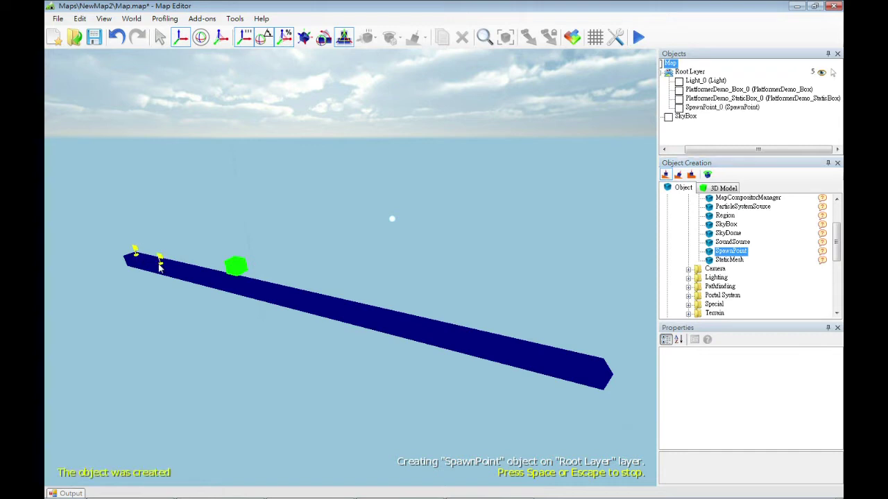
click(732, 242)
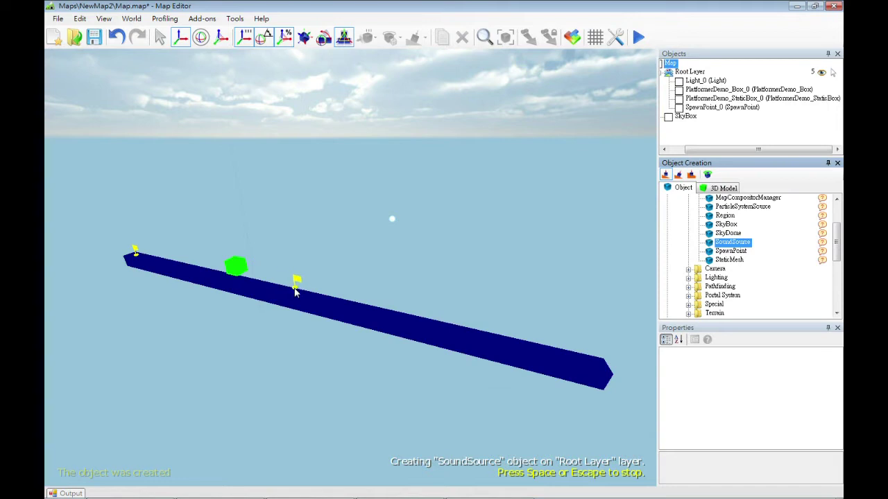
Set the spawn point's DefaultPoint property to True.
click(679, 108)
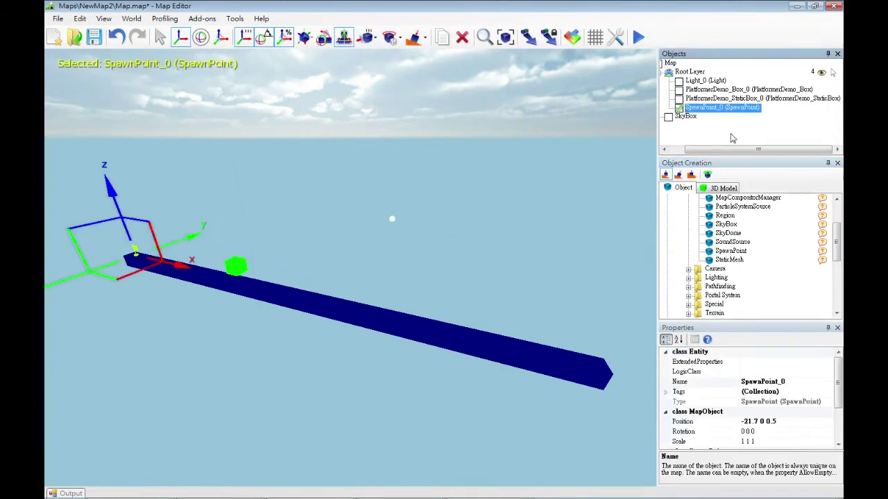
drag(837, 376, 838, 408)
click(688, 403)
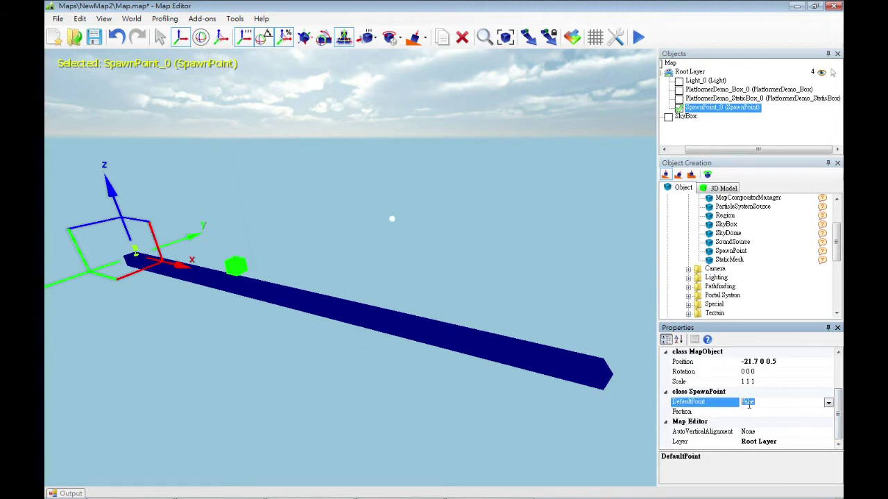
click(828, 403)
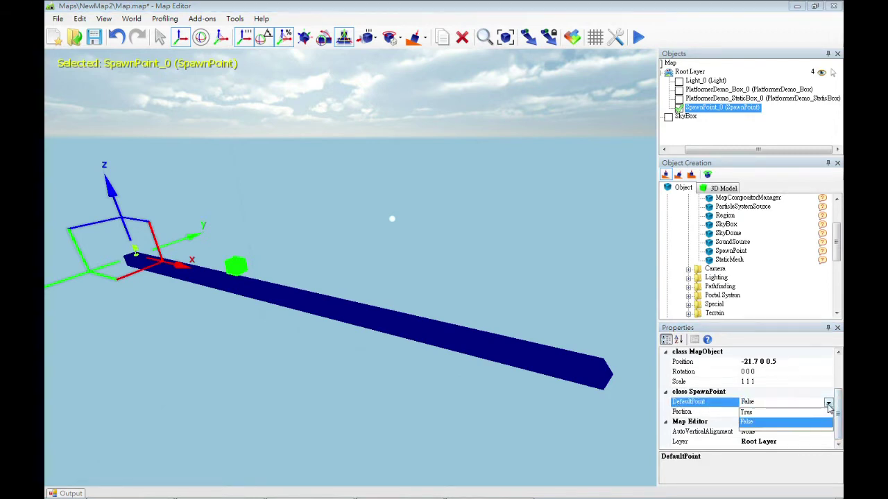
click(768, 412)
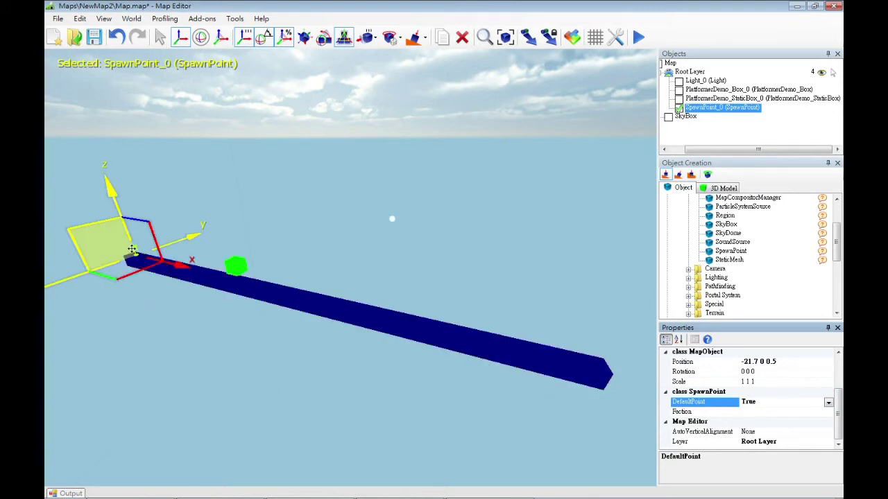
Examine the platform, green box and spawn point in a level view from the front.
click(576, 186)
key(a)
right_drag(576, 186, 544, 241)
key(a)
right_drag(353, 242, 372, 234)
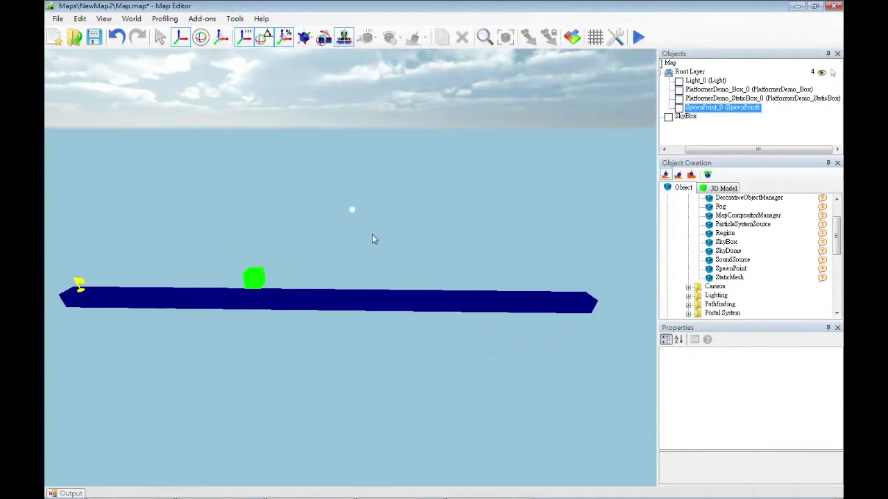
key(w)
key(s)
key(a)
key(w)
right_drag(421, 229, 429, 277)
key(e)
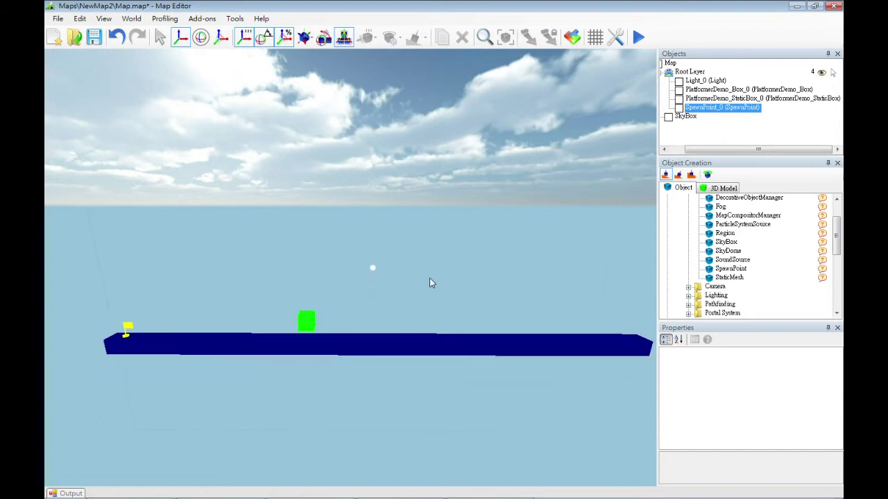
key(e)
key(s)
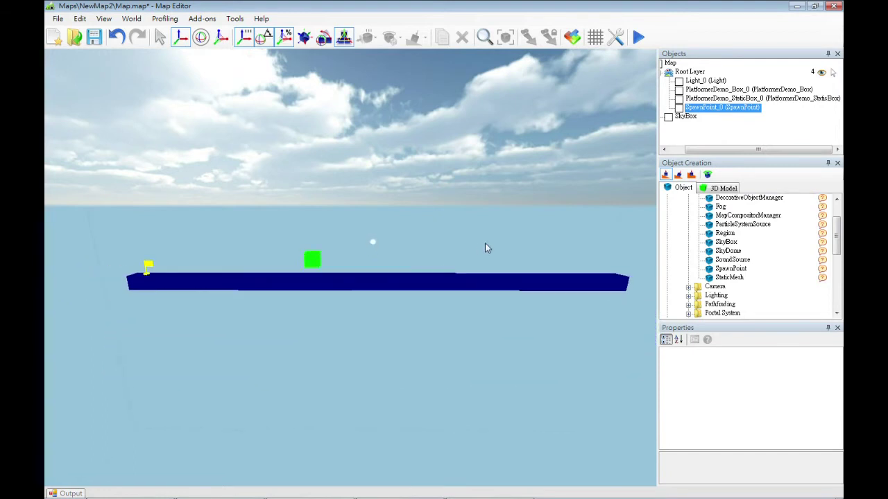
Set the map's camera field of view (Fov) to 40.
drag(733, 151, 716, 154)
click(688, 63)
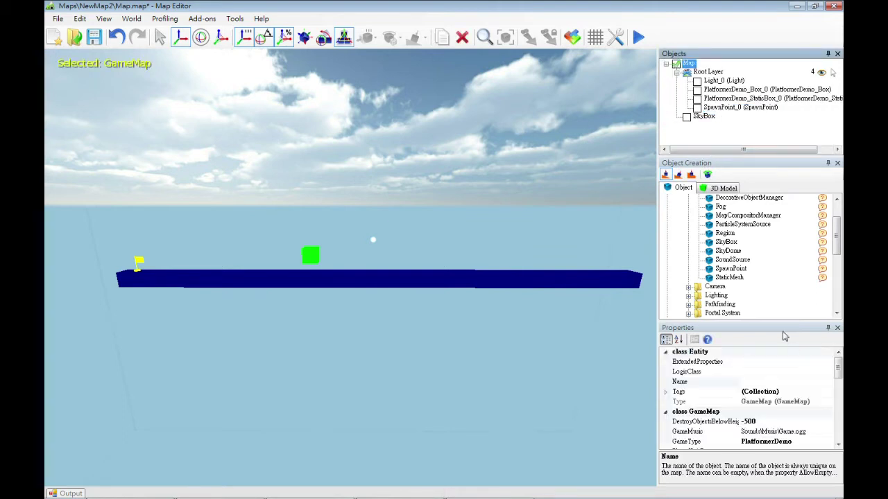
drag(838, 374, 839, 399)
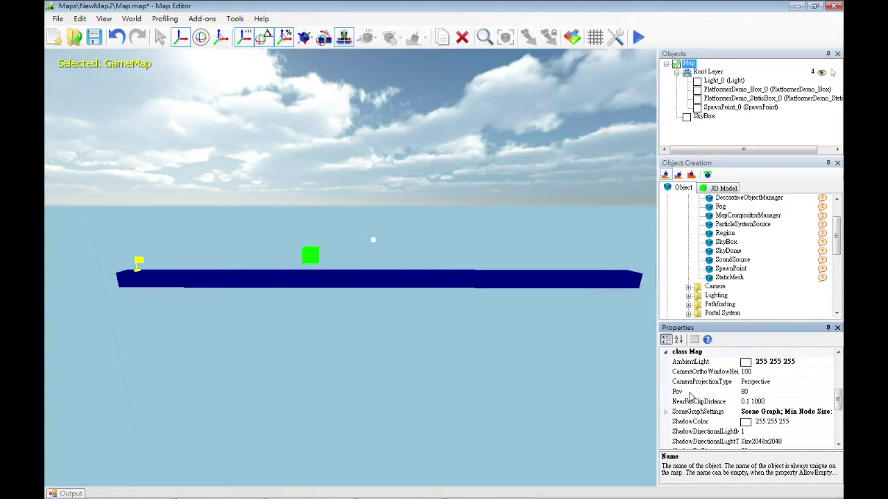
click(699, 392)
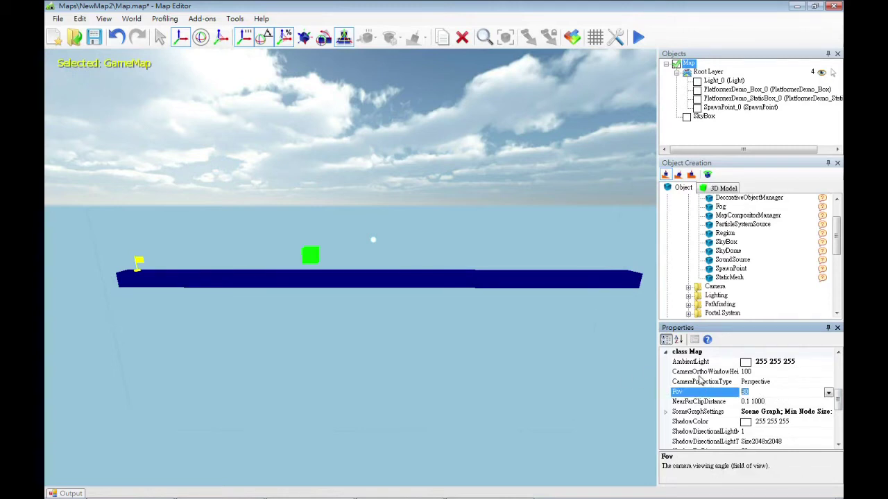
text(40)
key(Return)
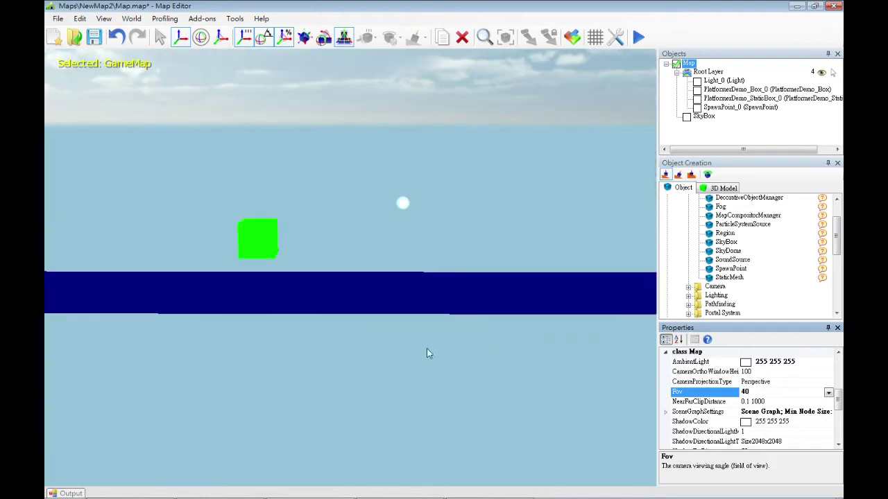
click(512, 205)
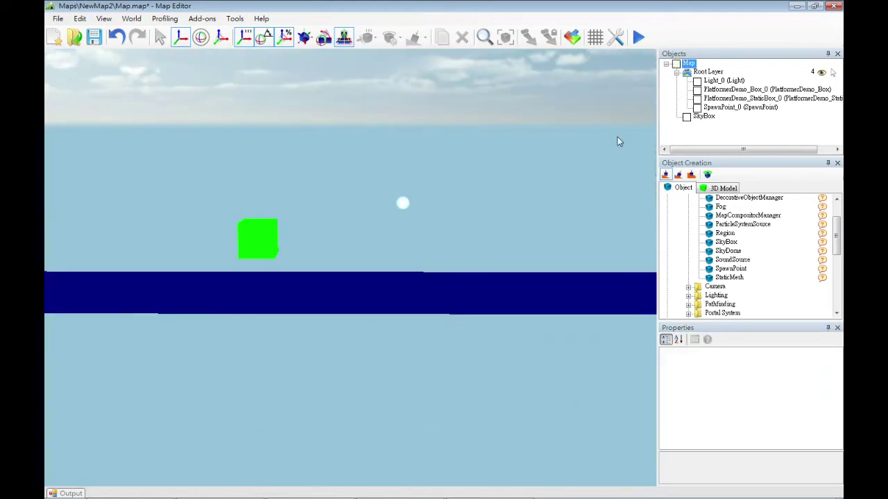
Run the map in the game simulation, test walking, jumping and pushing the green box, and exit the simulation.
click(635, 42)
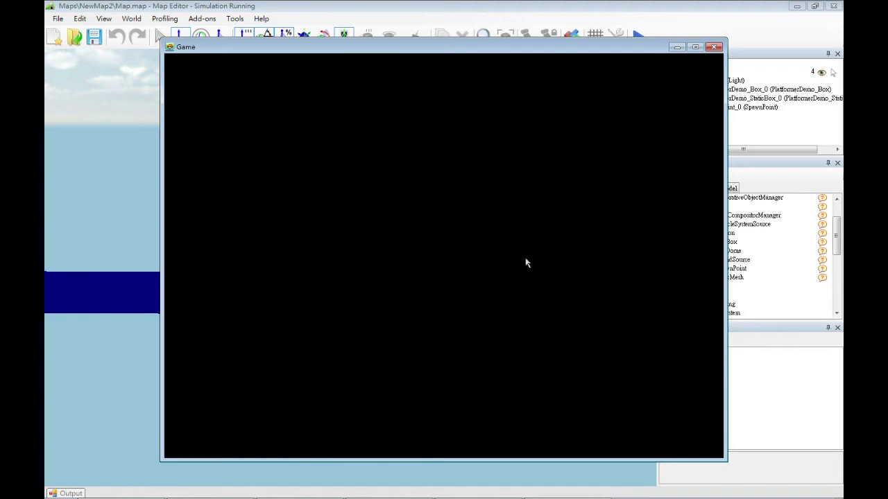
key(Right)
key(space)
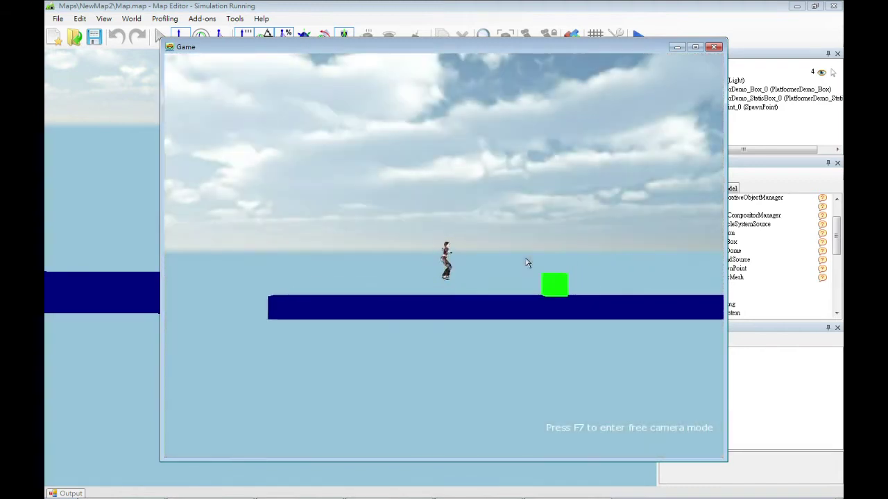
key(Left)
key(Right)
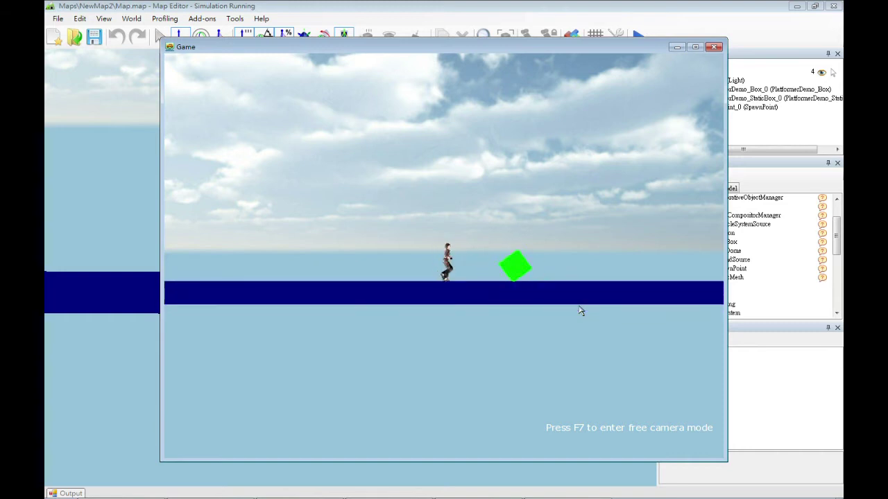
key(Escape)
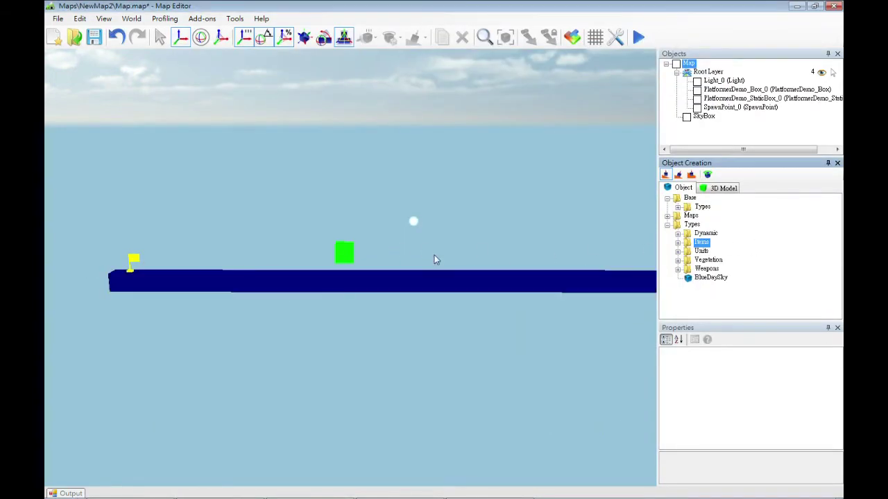
Place a Bug from the Units types on the platform to the right of the green box.
click(679, 252)
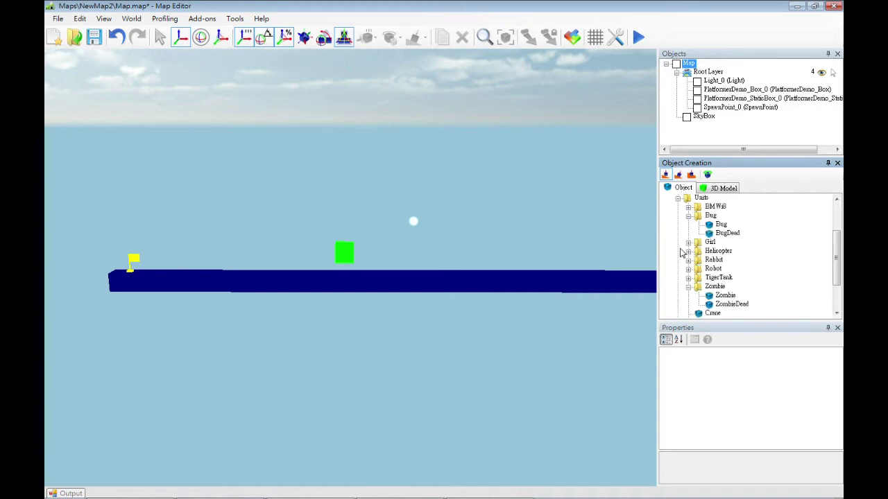
click(721, 225)
click(402, 272)
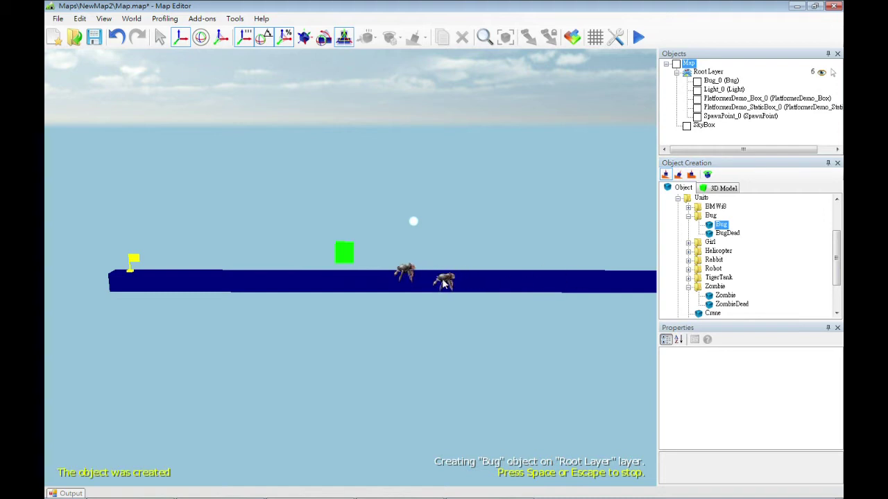
Place a Robot to the right of the bug and a Zombie further right on the platform.
double_click(713, 268)
click(723, 277)
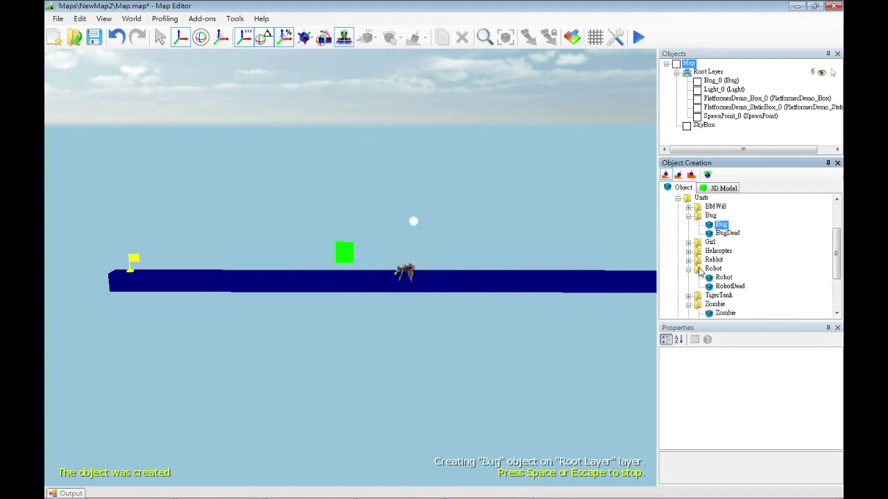
click(477, 266)
click(725, 312)
click(547, 266)
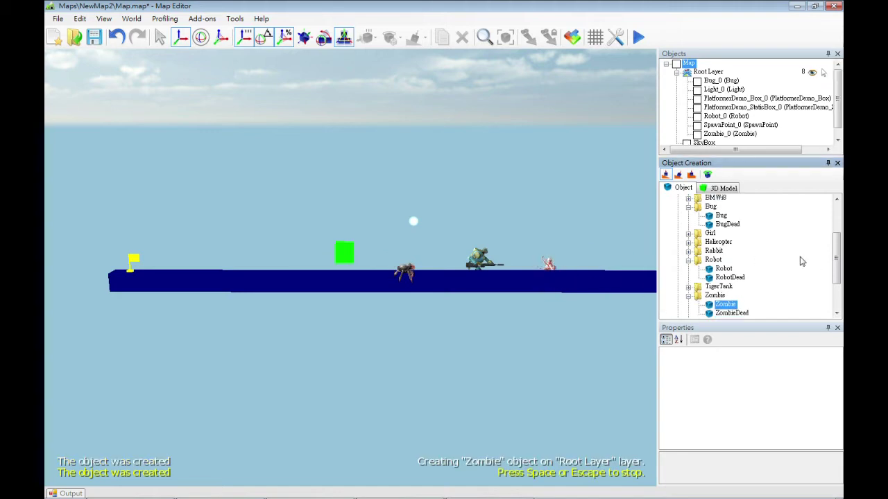
Place a ShotgunItem from the WeaponItems types on the platform just to the right of the spawn point.
click(688, 260)
scroll(766, 260, up, 2)
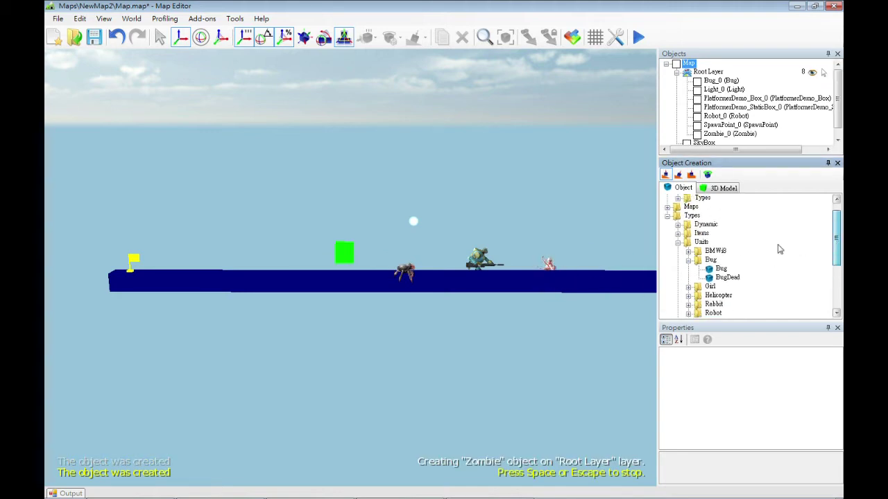
click(677, 243)
click(677, 242)
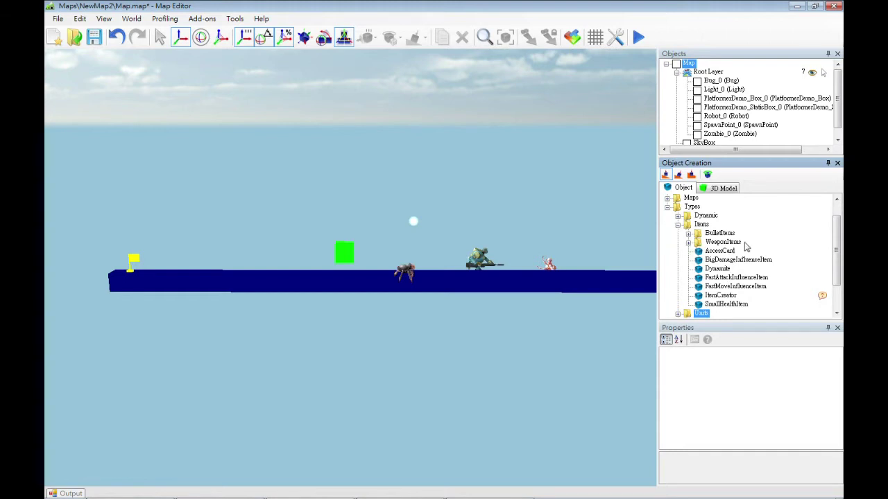
click(688, 243)
click(731, 260)
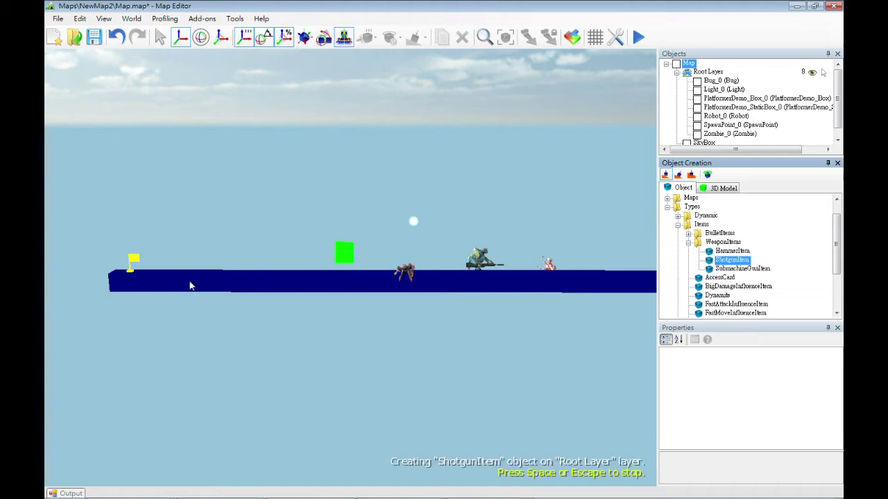
click(156, 272)
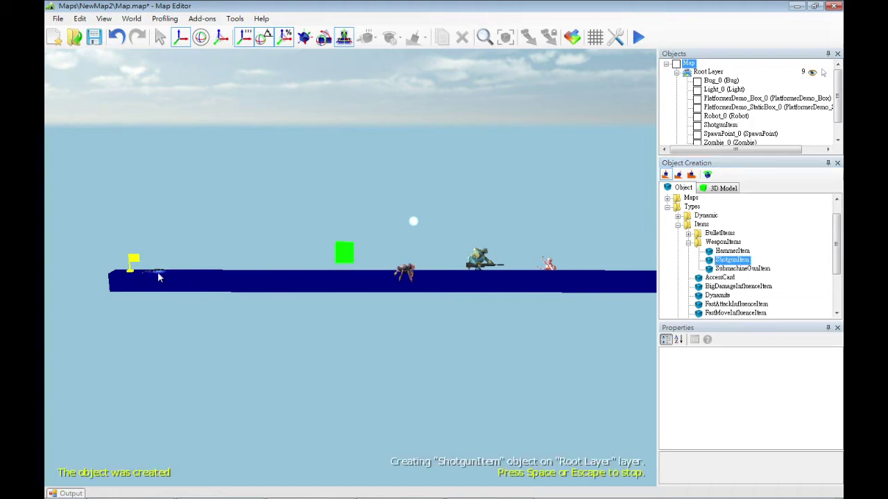
click(688, 242)
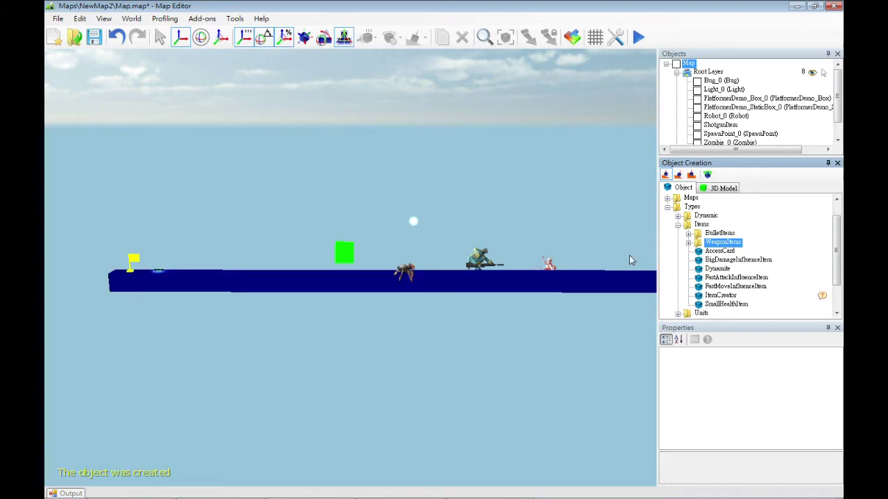
Align the bug with the 2D plane by setting its Y position to 0.
click(407, 275)
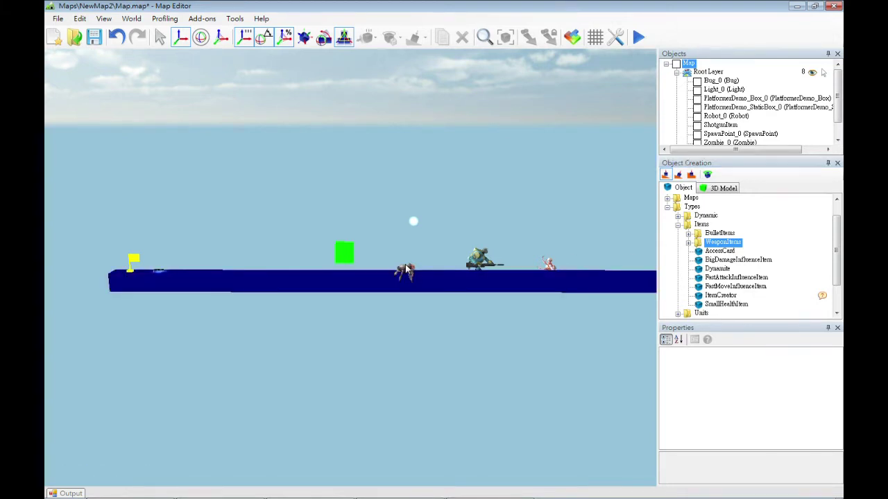
click(408, 269)
drag(838, 387, 838, 406)
click(765, 402)
drag(770, 402, 760, 402)
text(0)
key(Return)
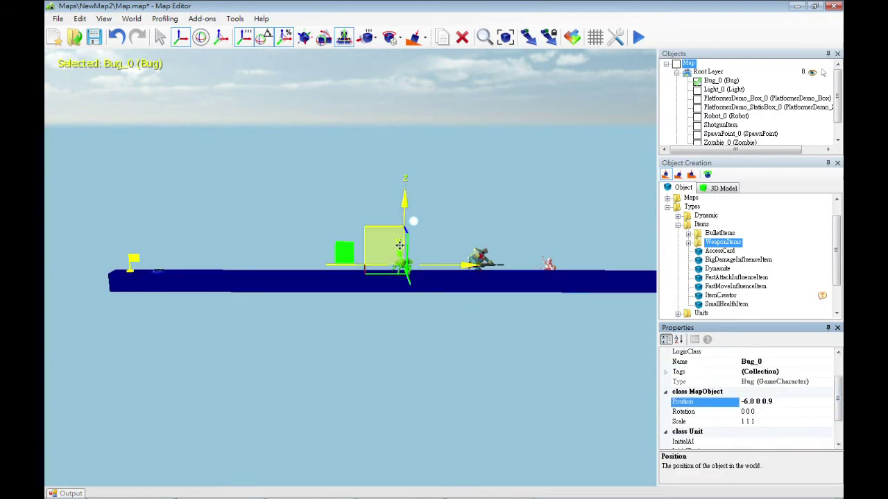
Align the robot with the 2D plane by setting its Y position to 0.
click(477, 261)
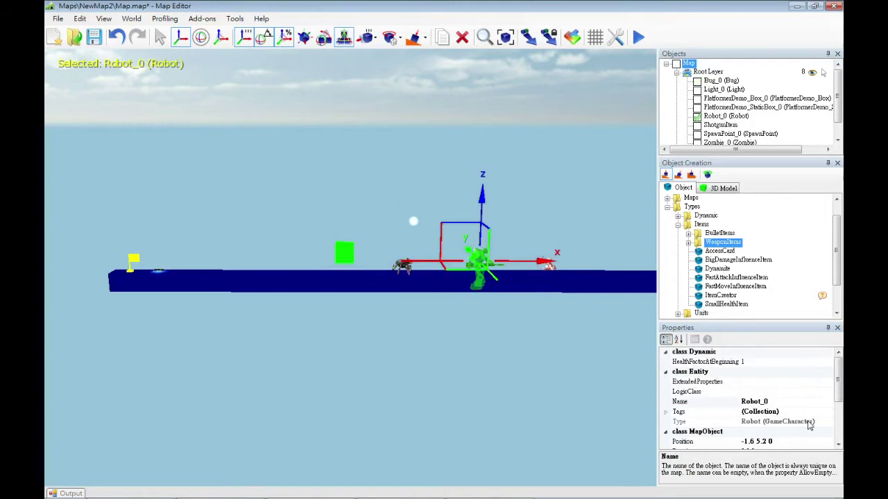
scroll(806, 427, down, 2)
click(758, 391)
click(758, 392)
click(756, 392)
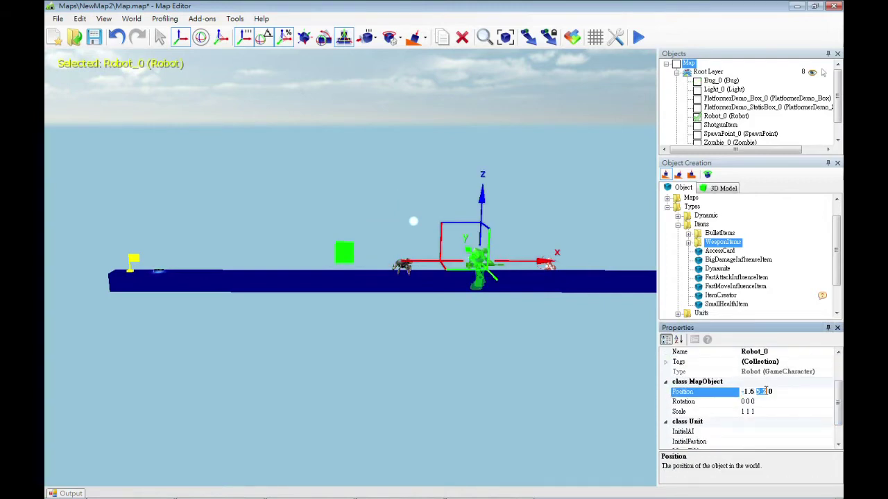
key(Return)
Align the zombie with the 2D plane by setting its Y position to 0.
click(550, 242)
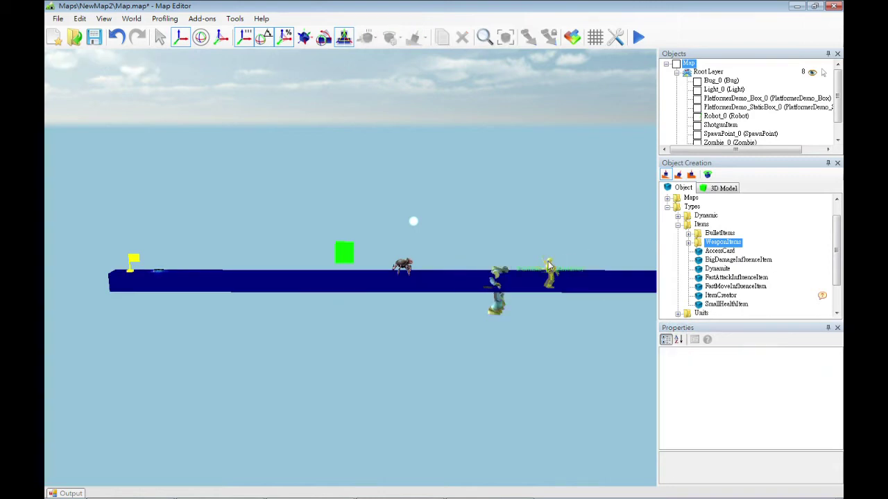
click(548, 260)
drag(837, 392, 837, 418)
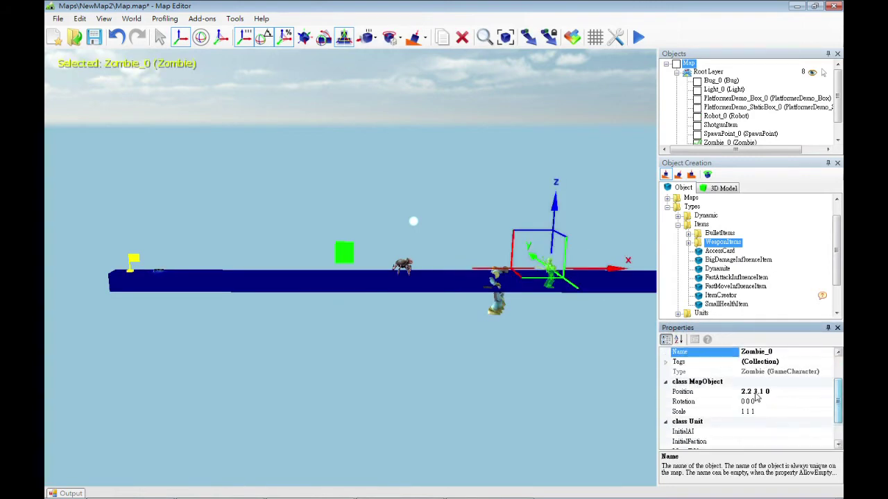
click(759, 392)
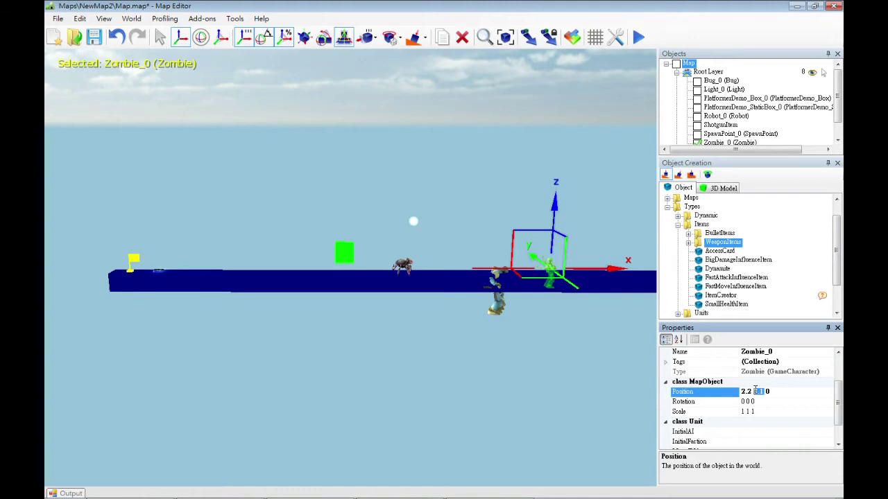
key(Return)
click(311, 279)
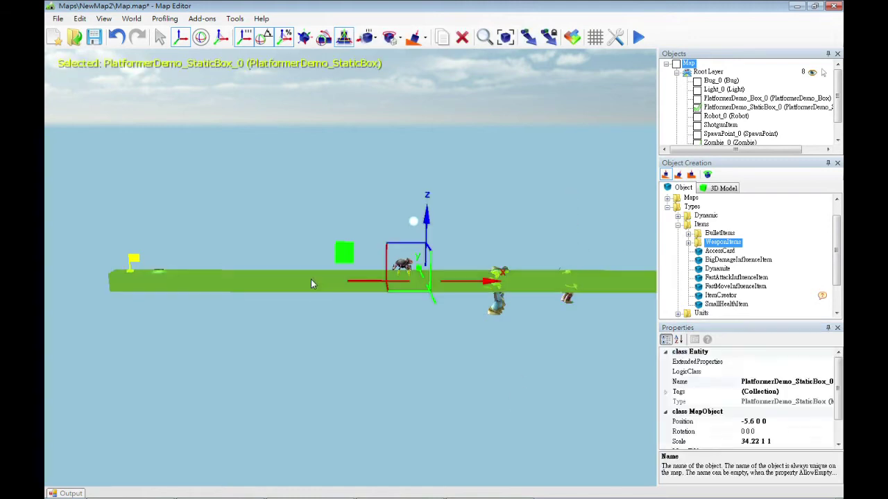
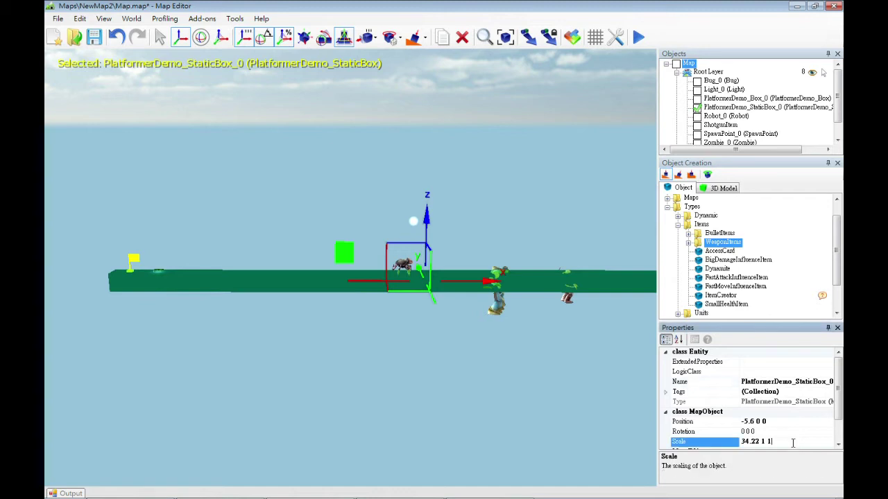
Raise the robot and the zombie out of the platform by setting the Z position of each to 2.
click(499, 308)
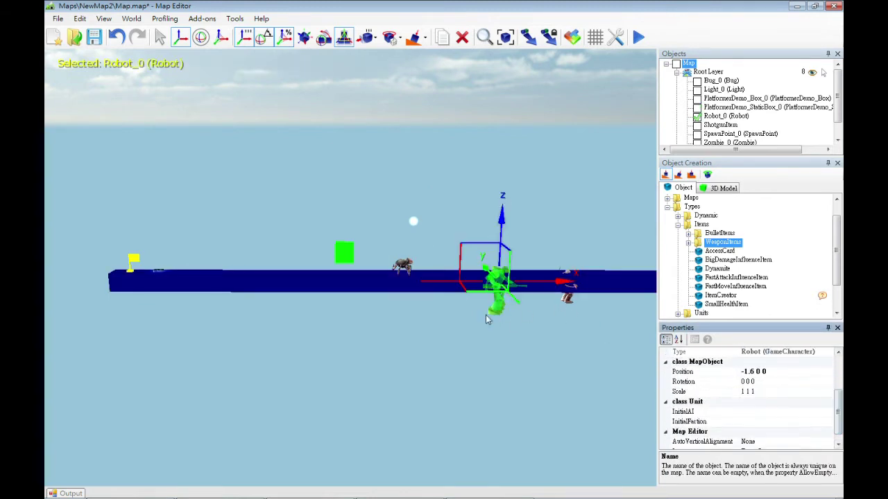
click(786, 372)
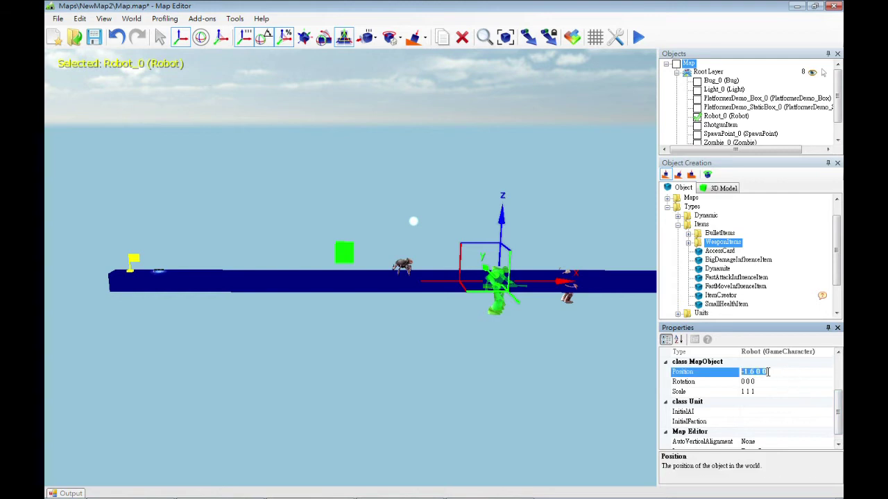
text(2)
key(Return)
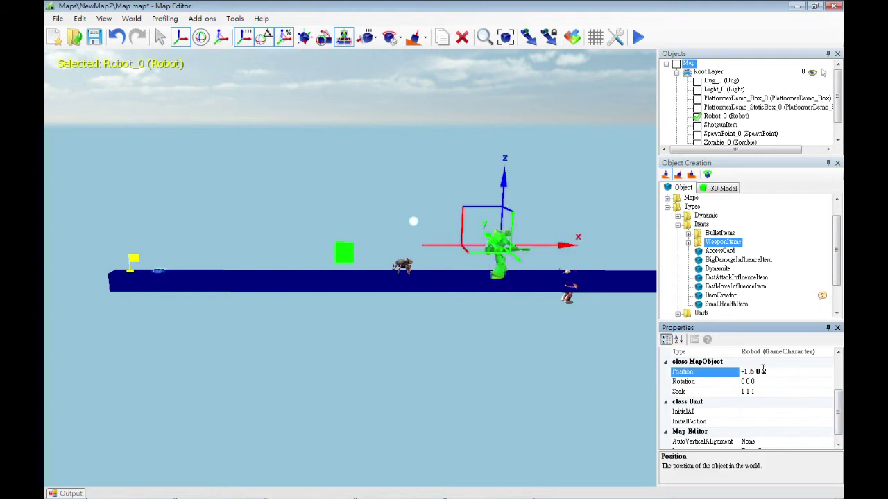
click(571, 302)
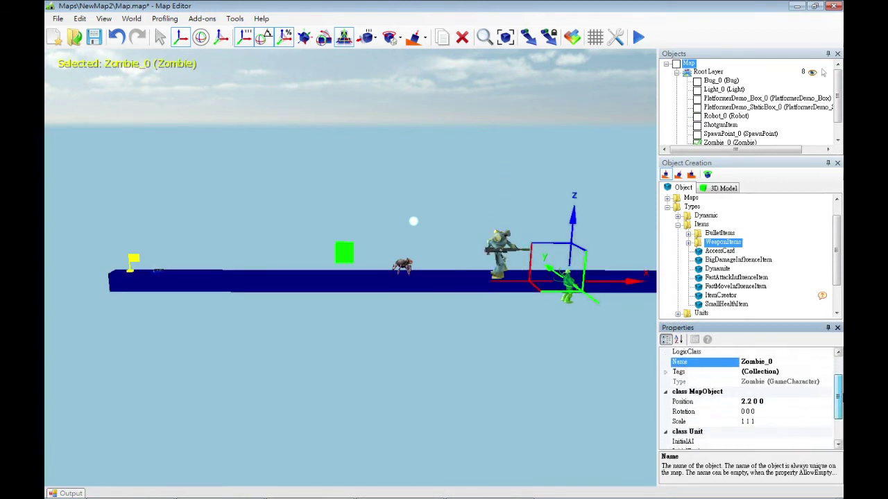
click(772, 391)
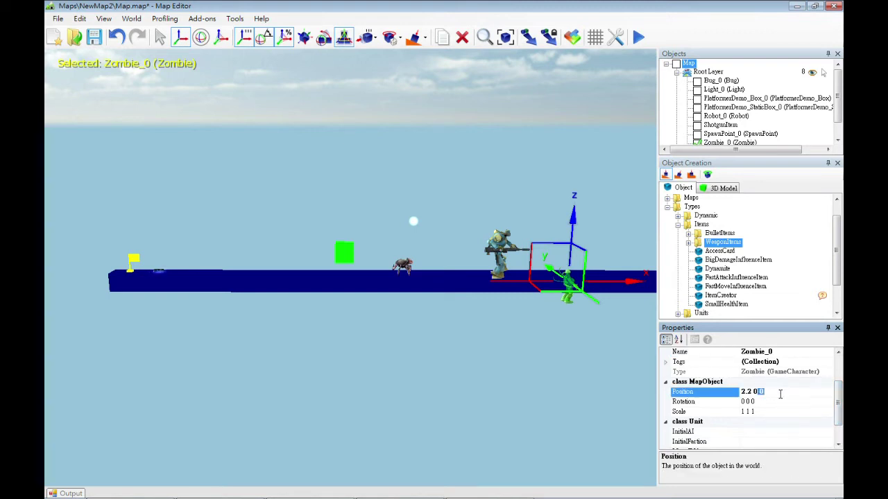
key(Return)
Set the bug's Z position to 1, keeping it just on top of the platform.
click(398, 267)
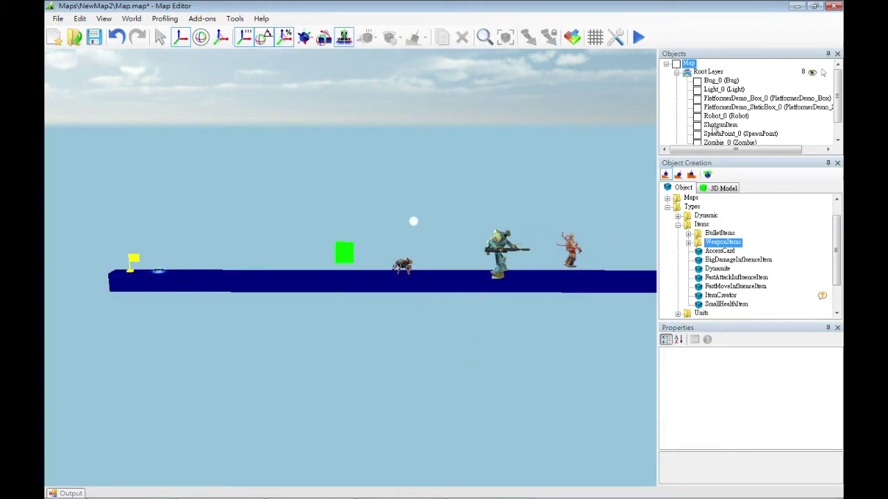
click(721, 234)
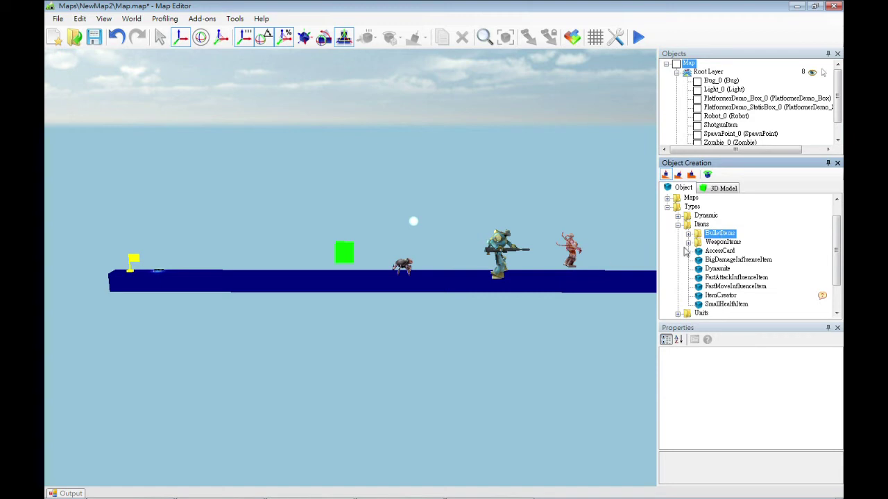
click(404, 274)
click(432, 326)
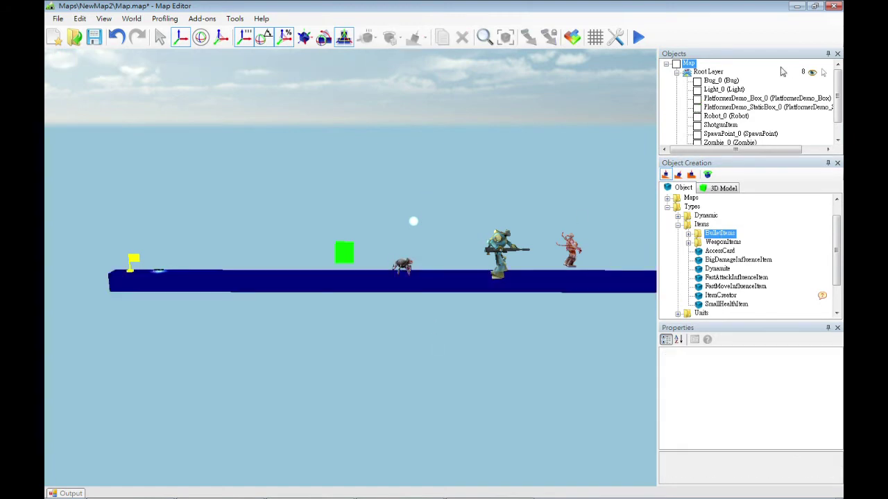
click(722, 82)
drag(838, 372, 806, 398)
click(790, 392)
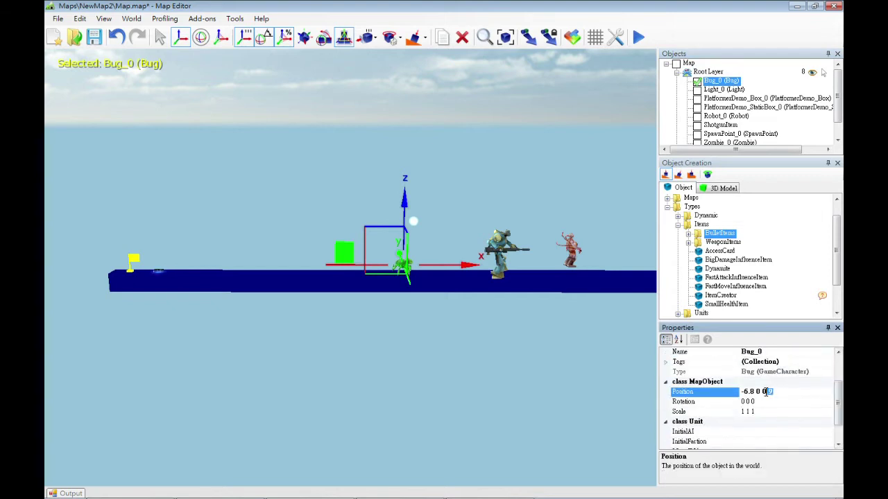
text(2)
key(Return)
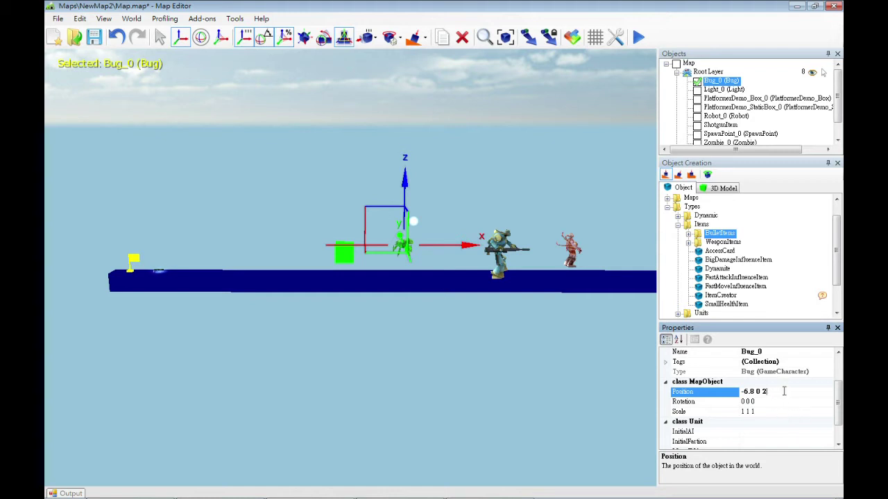
key(Return)
click(457, 323)
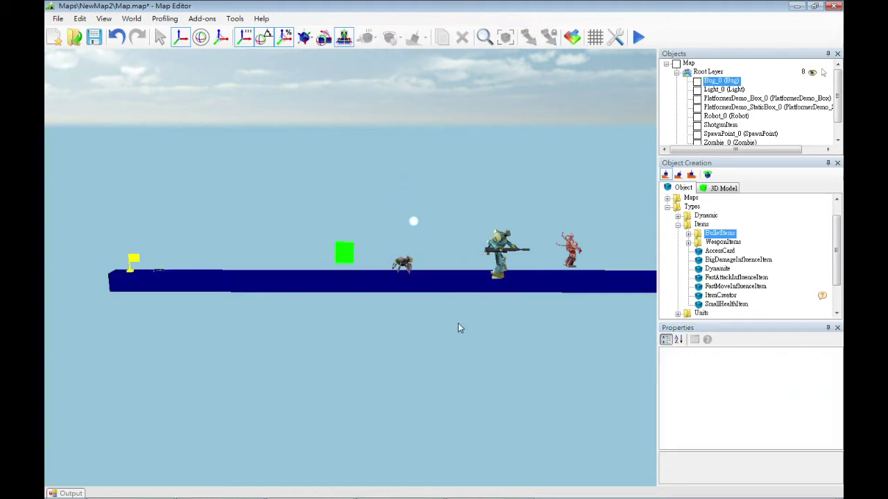
Lower the zombie by 0.4 along the Z axis so its feet meet the platform.
key(d)
key(w)
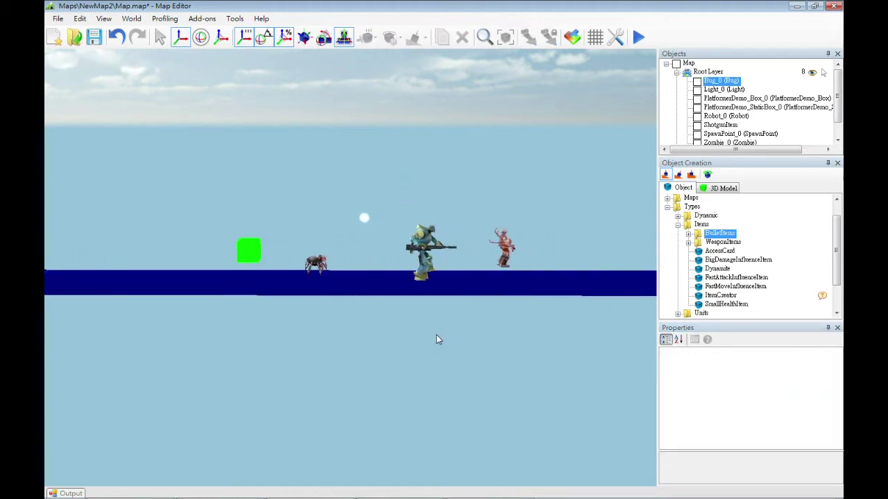
right_drag(430, 342, 409, 360)
key(d)
right_click(551, 335)
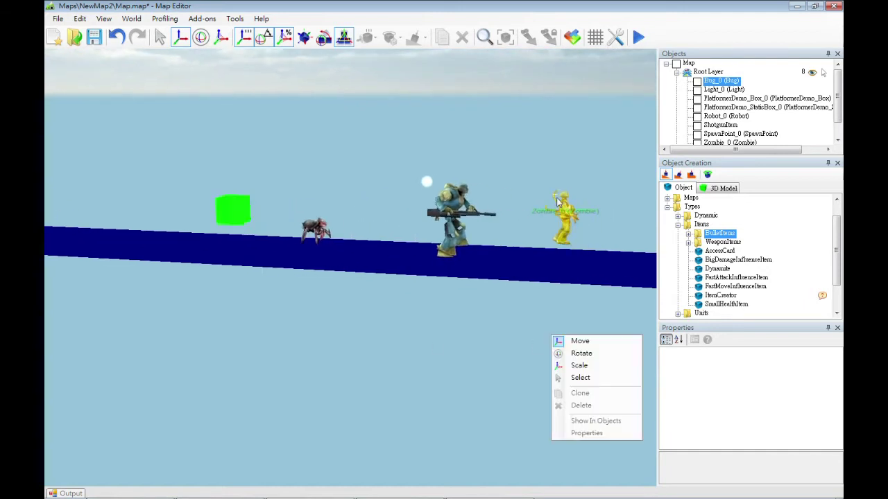
click(563, 212)
click(561, 150)
click(551, 213)
mouse_move(560, 145)
mouse_down()
mouse_move(560, 164)
mouse_move(557, 153)
mouse_up()
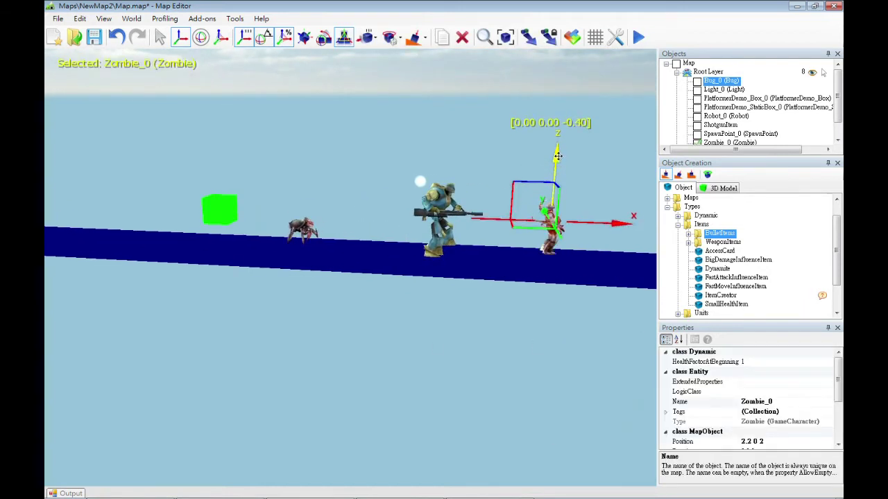
click(514, 229)
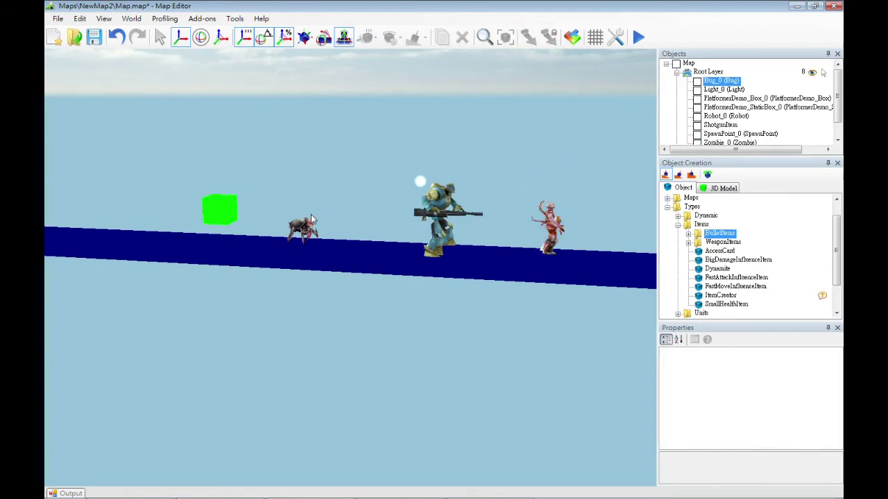
Rotate the bug about its vertical axis to face the spawn point.
click(310, 233)
key(r)
key(e)
drag(325, 238, 61, 198)
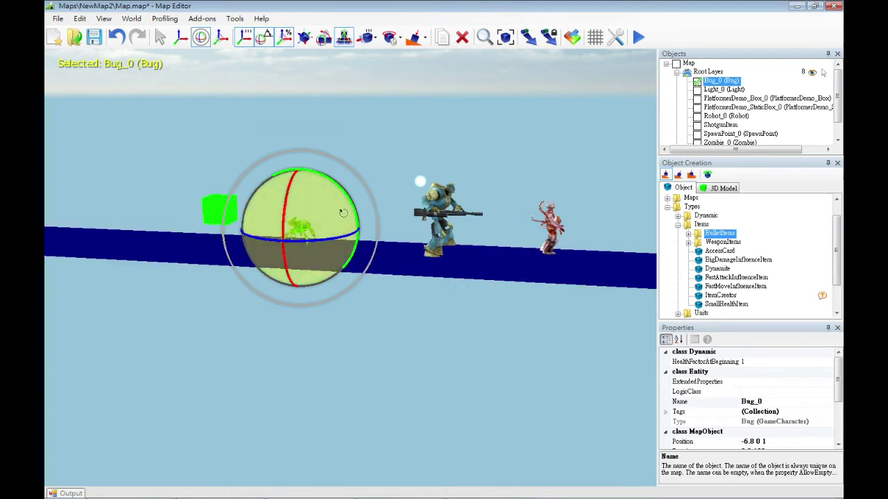
Rotate the robot and the zombie about their vertical axes to face the spawn point.
click(435, 210)
drag(487, 214, 229, 212)
click(588, 235)
drag(590, 233, 364, 234)
drag(611, 231, 524, 237)
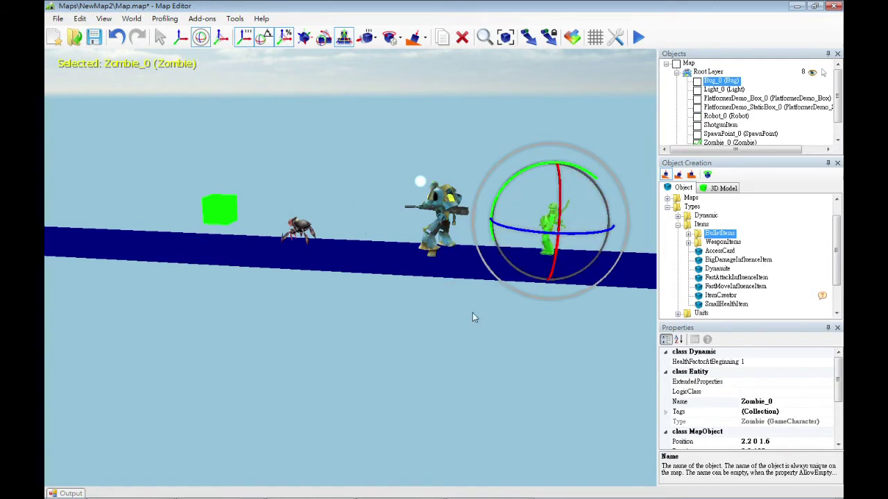
click(470, 314)
Run the map in the game simulation and test jumping past the green box and shooting the bug, robot and zombie.
key(a)
key(s)
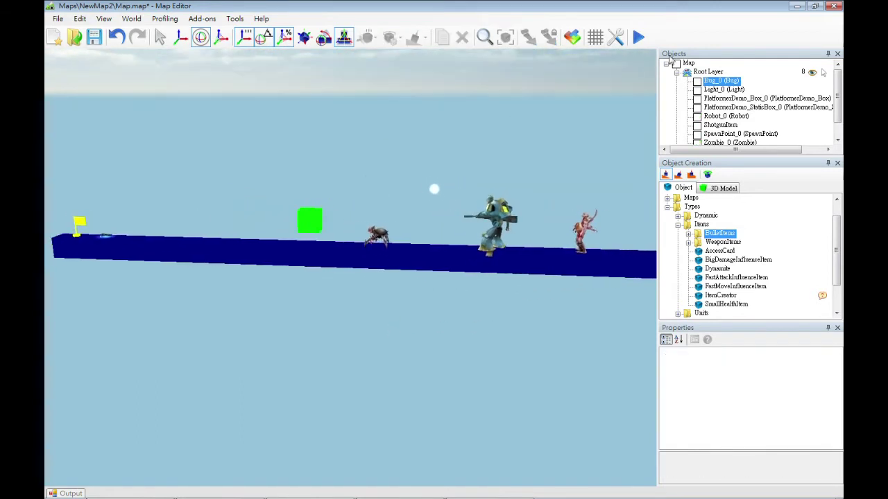
click(638, 36)
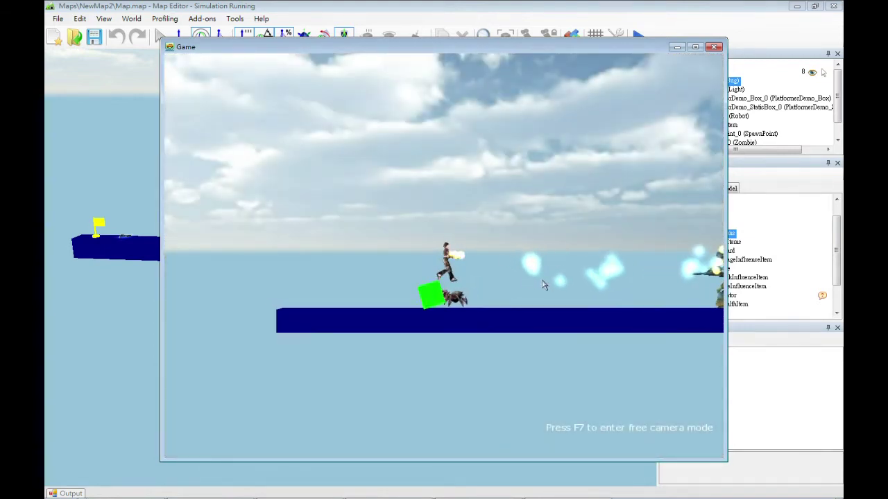
key(d)
key(space)
click(599, 253)
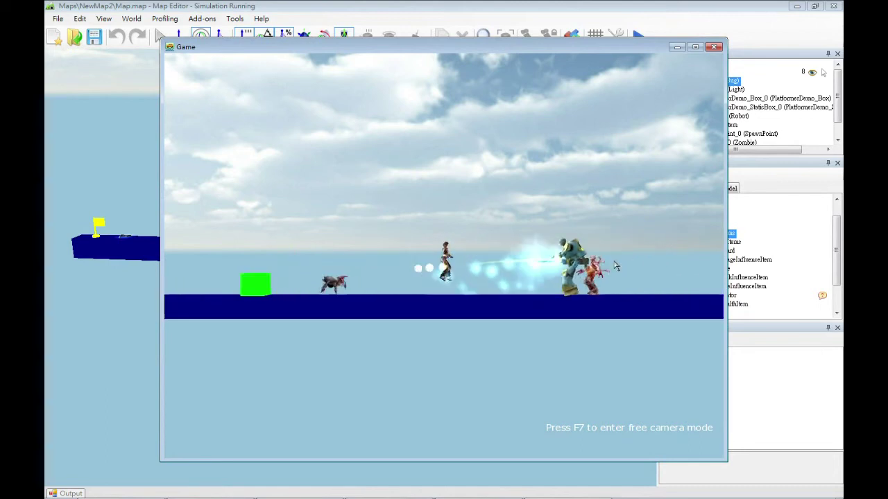
key(a)
key(space)
key(d)
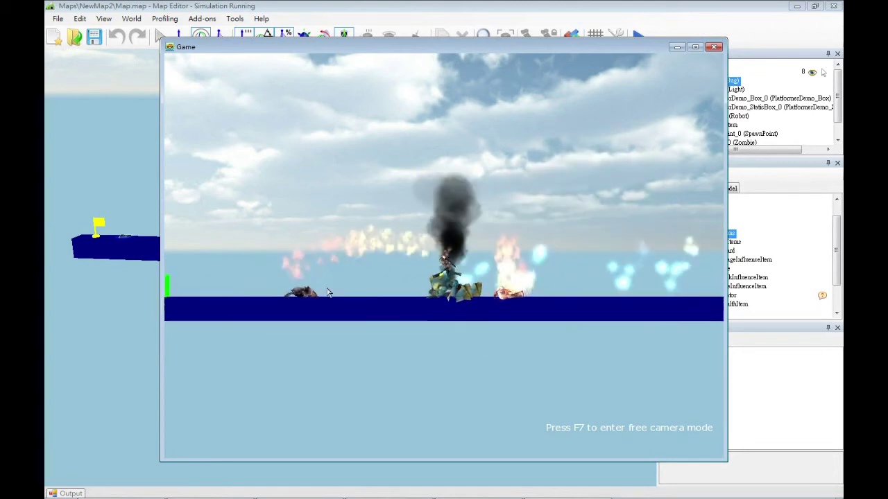
End the game simulation and place a PlatformerDemo_DeadRegion below the spawn-point end of the platform.
key(Escape)
click(465, 312)
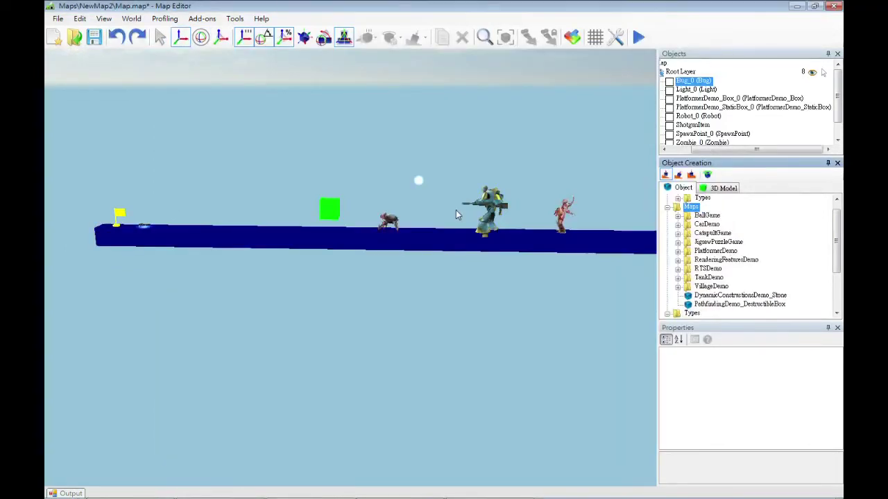
click(595, 341)
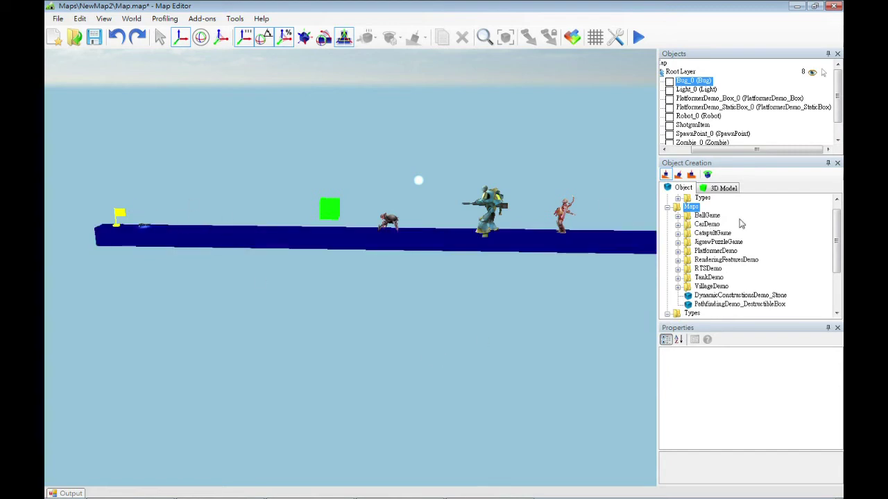
scroll(837, 242, up, 1)
mouse_move(837, 227)
mouse_down()
mouse_move(838, 268)
mouse_move(839, 243)
mouse_up()
click(677, 233)
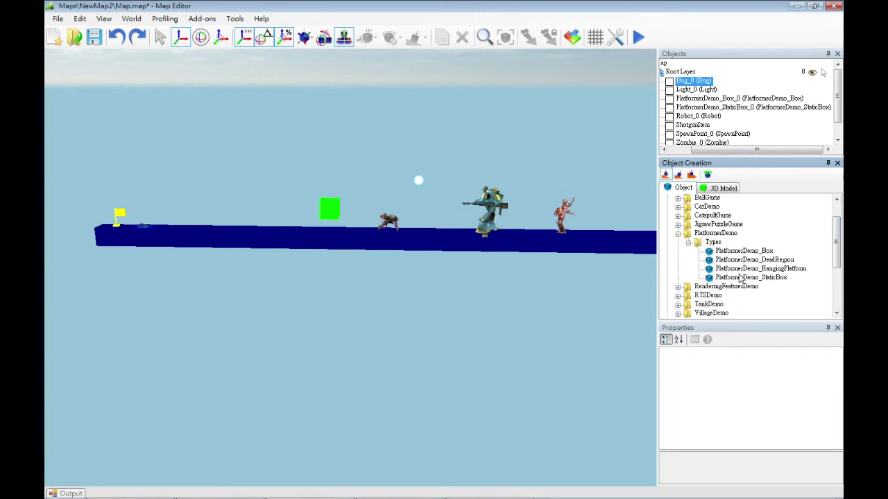
click(755, 260)
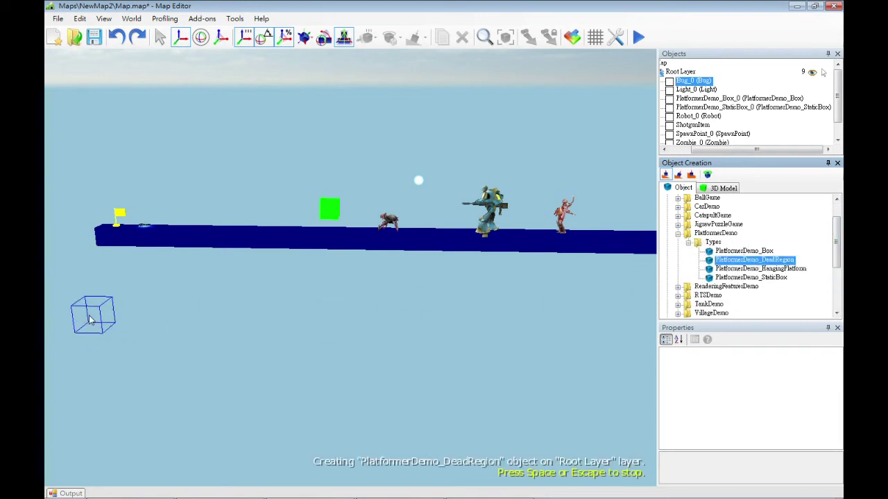
click(77, 297)
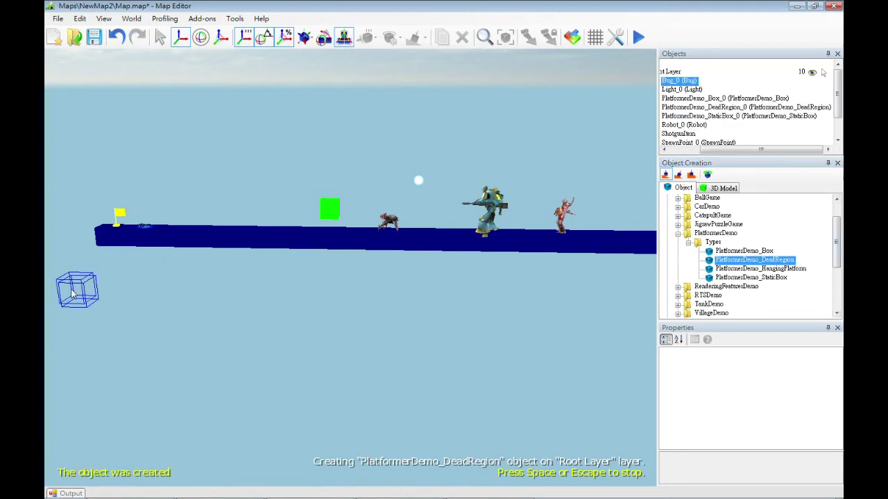
click(713, 242)
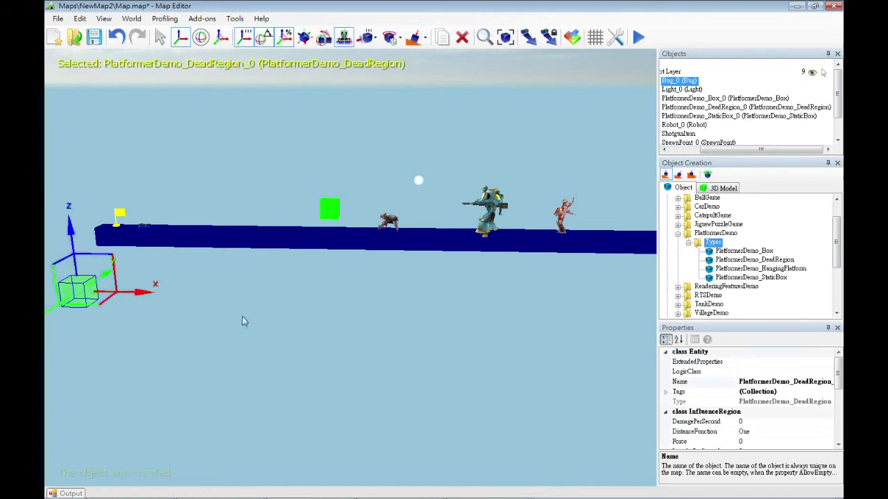
Stretch the dead region along the X axis to a scale of about 321 so it spans beneath the whole platform.
key(e)
key(r)
drag(145, 292, 361, 292)
drag(154, 292, 207, 293)
click(321, 387)
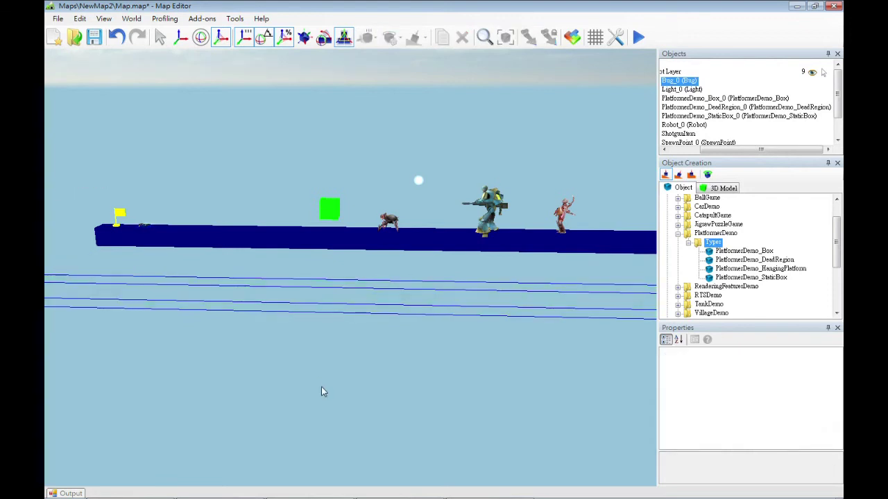
Set the dead region's DamagePerSecond to 100000 and its Force to 1.
key(Down)
key(Left)
key(Down)
key(Left)
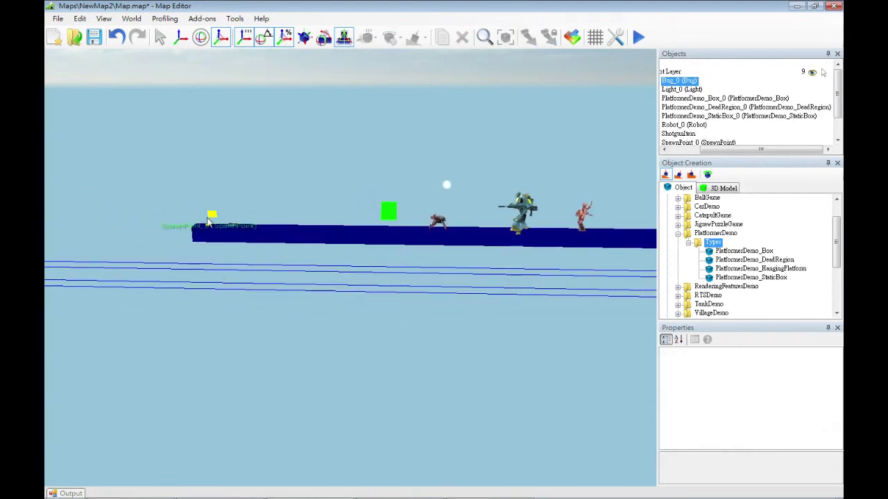
click(257, 267)
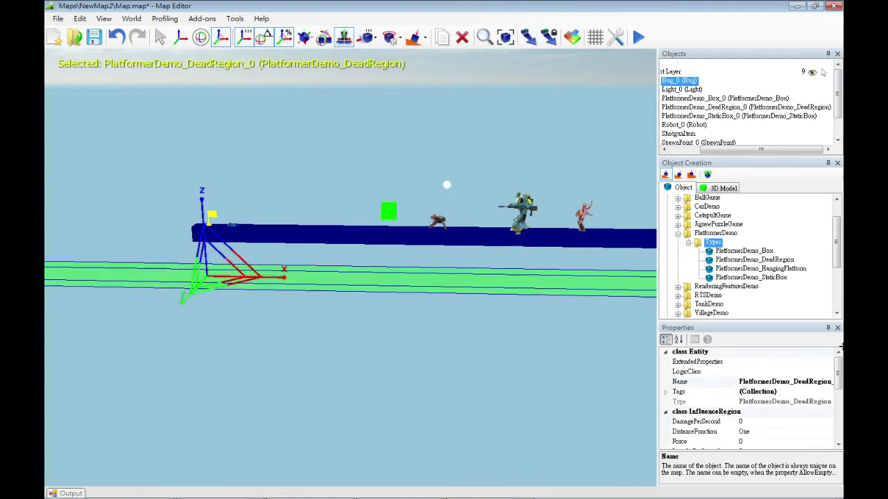
mouse_move(837, 380)
mouse_down()
mouse_move(838, 426)
mouse_move(834, 397)
mouse_up()
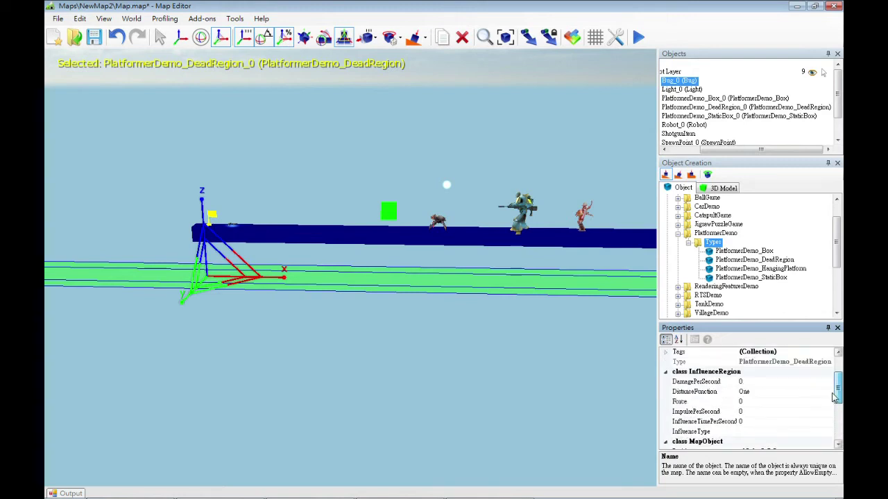
click(702, 383)
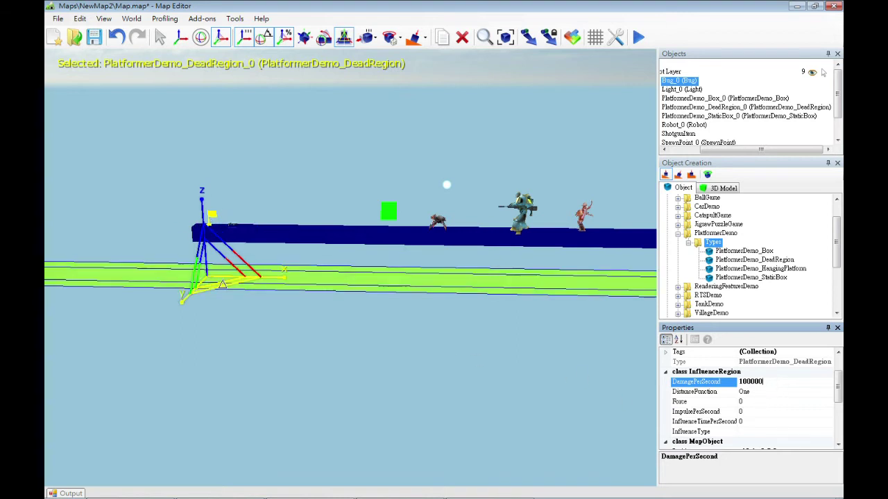
click(792, 402)
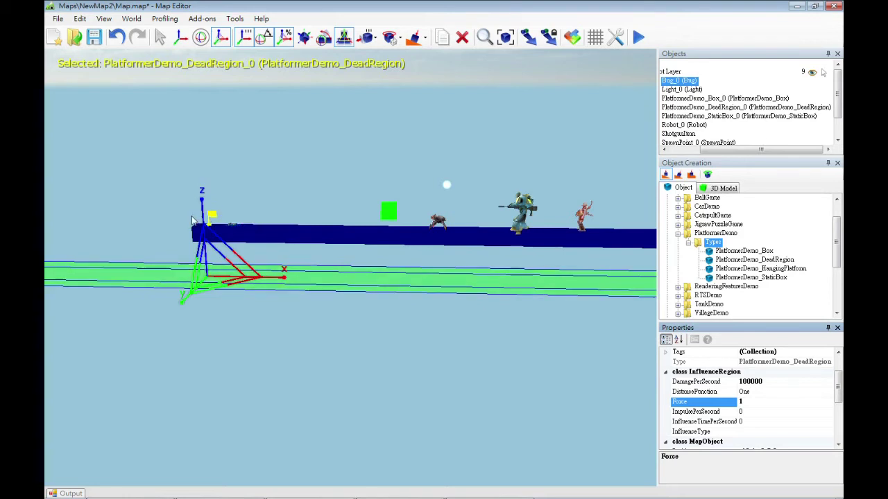
Set the Y value of the dead region's position to 0.
right_click(221, 219)
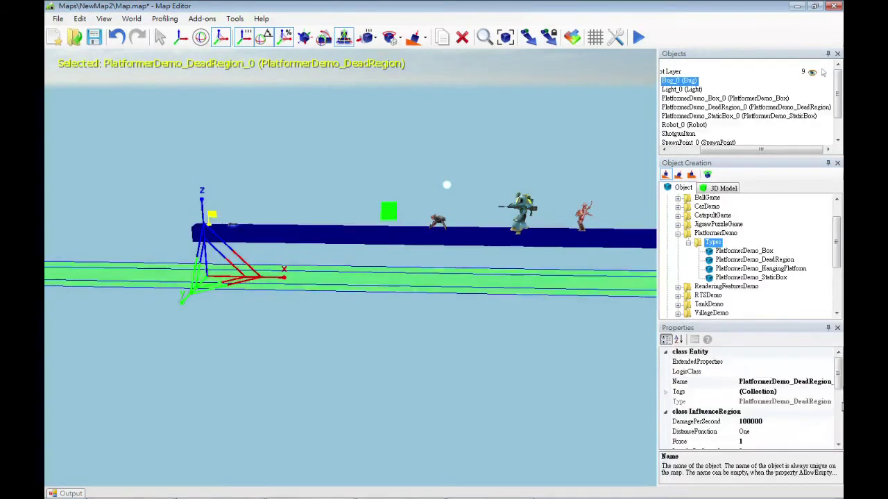
drag(839, 370, 840, 409)
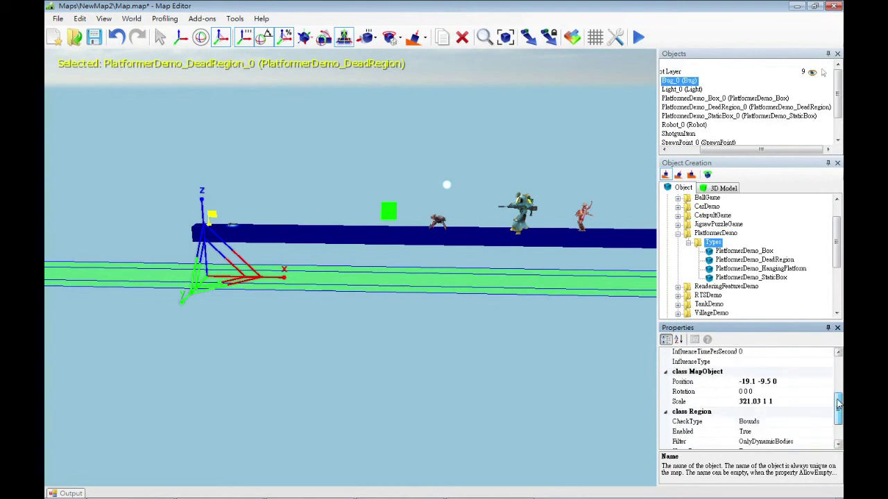
click(767, 380)
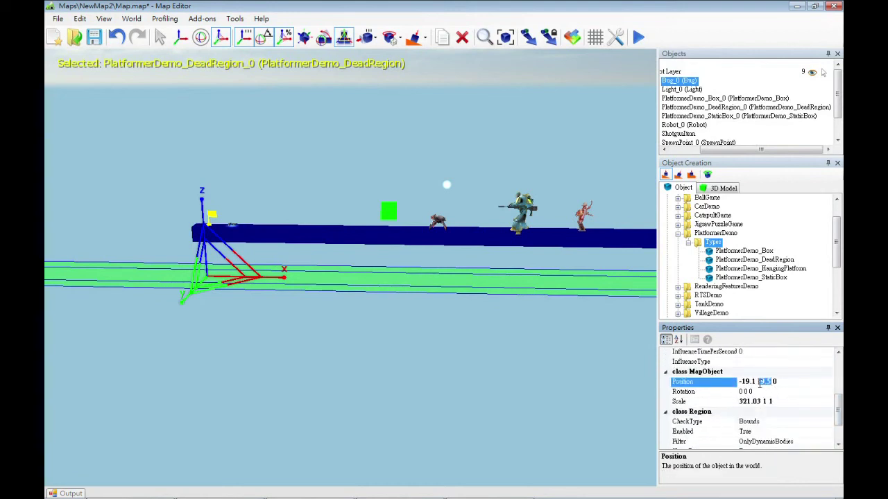
text(0)
key(Return)
text(ttt)
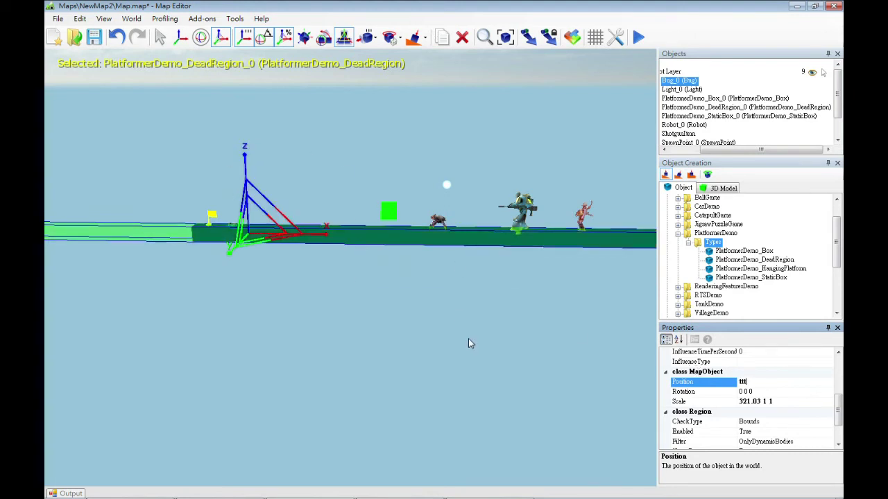
key(Return)
click(488, 271)
key(Return)
click(466, 270)
key(Return)
click(537, 308)
Lower the dead region by about 4 along the Z axis so it lies below the platform.
click(321, 232)
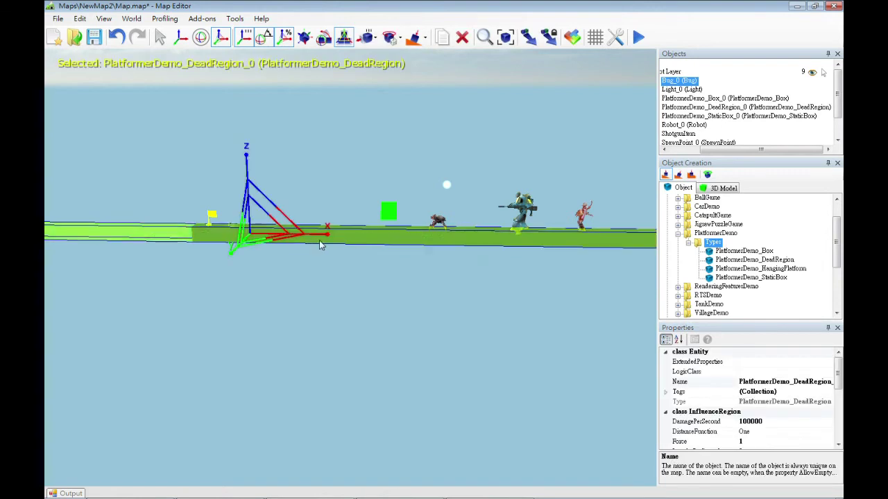
key(w)
drag(244, 162, 240, 224)
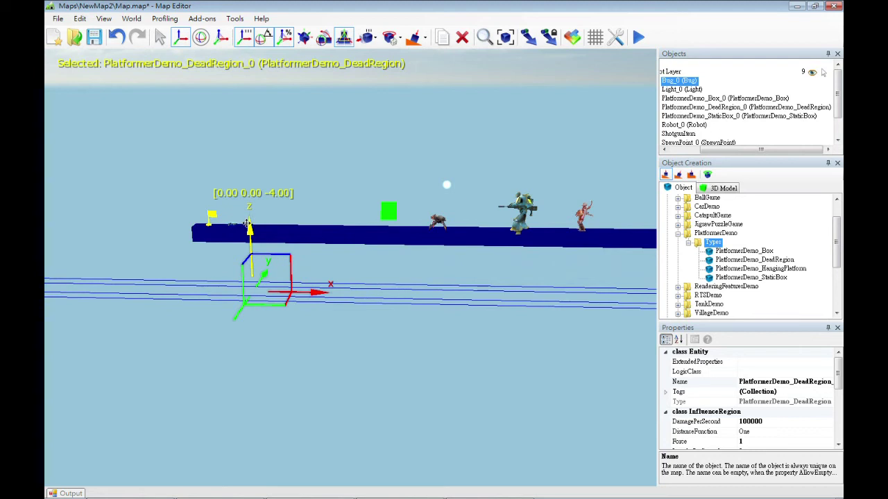
click(380, 367)
Run the map in the game simulation and test falling off the platform's edge into the dead region.
click(638, 37)
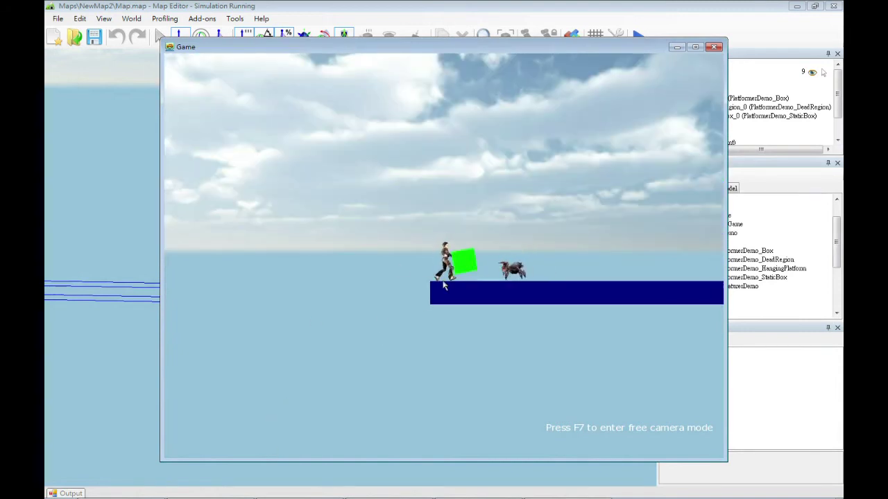
key(d)
click(349, 418)
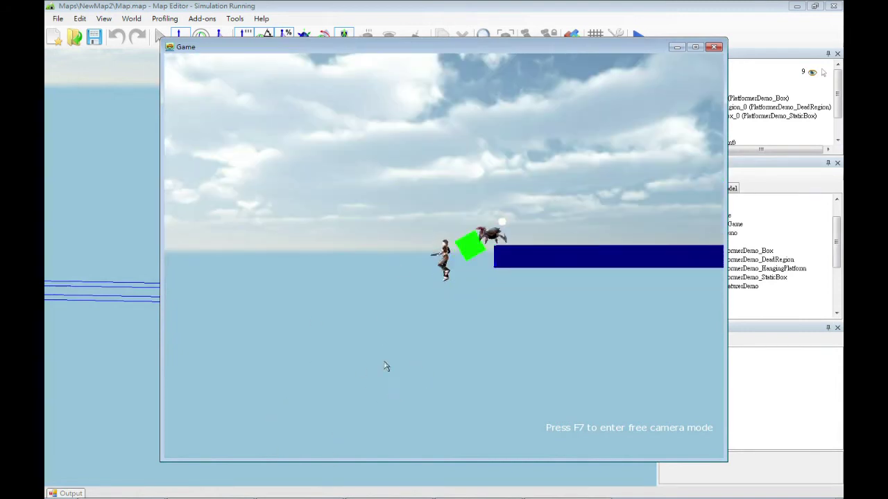
click(478, 263)
key(a)
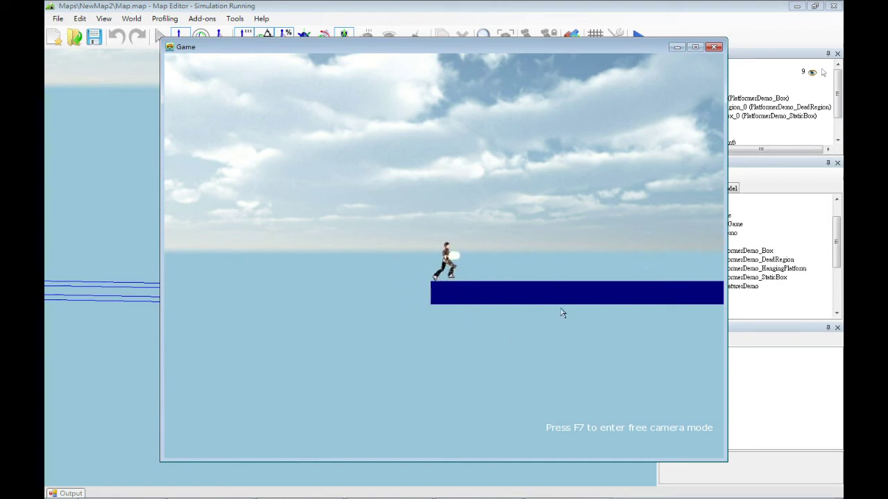
key(Escape)
Place a PlatformerDemo_HangingPlatform just beyond the platform end farthest from the spawn point.
key(d)
key(s)
key(d)
key(d)
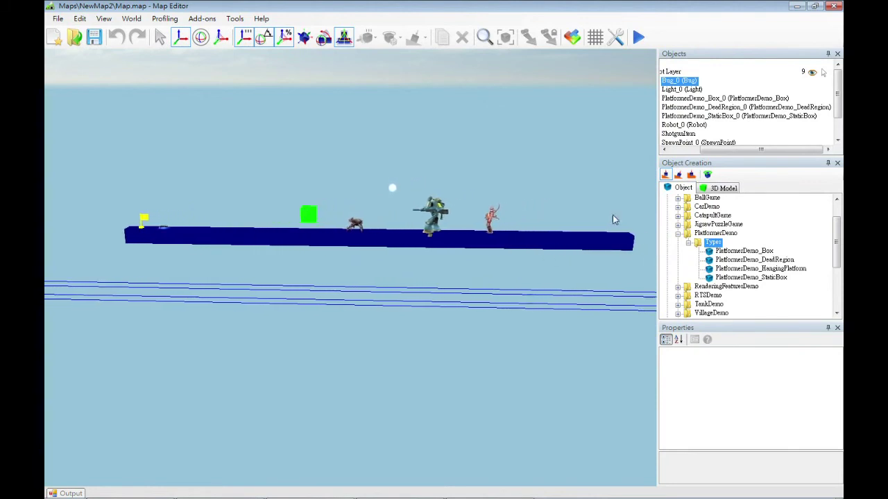
key(w)
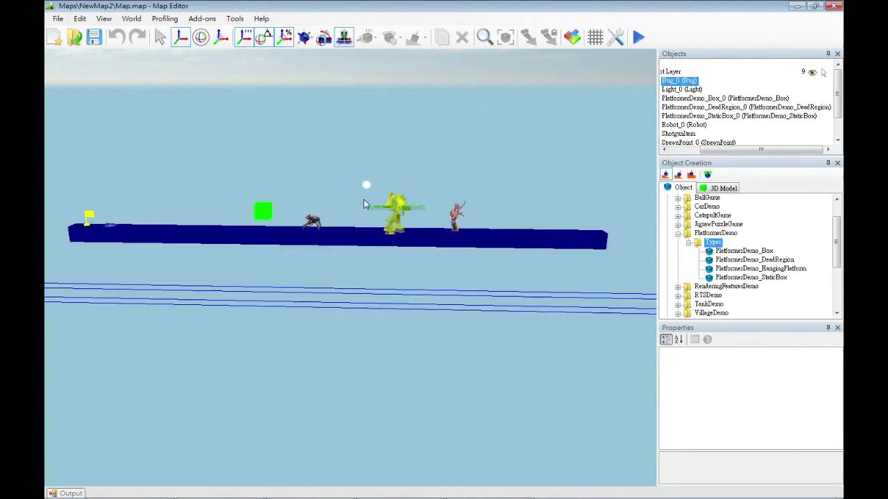
key(d)
key(d)
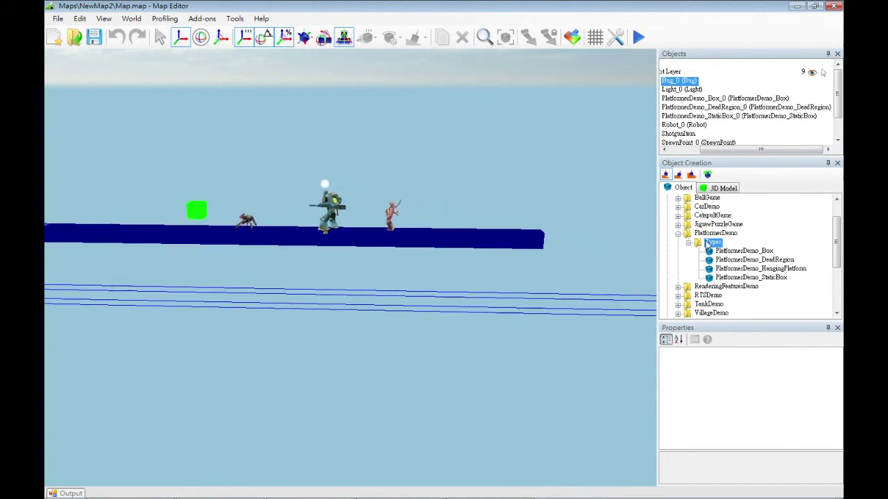
key(d)
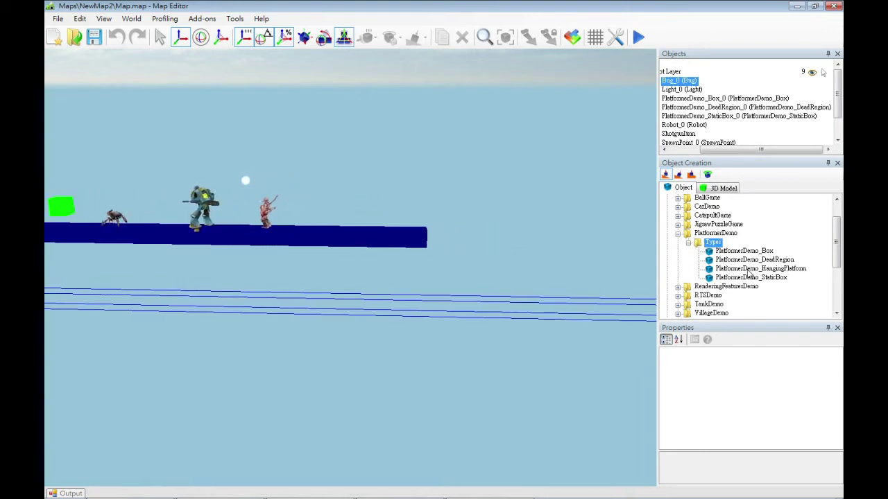
click(756, 269)
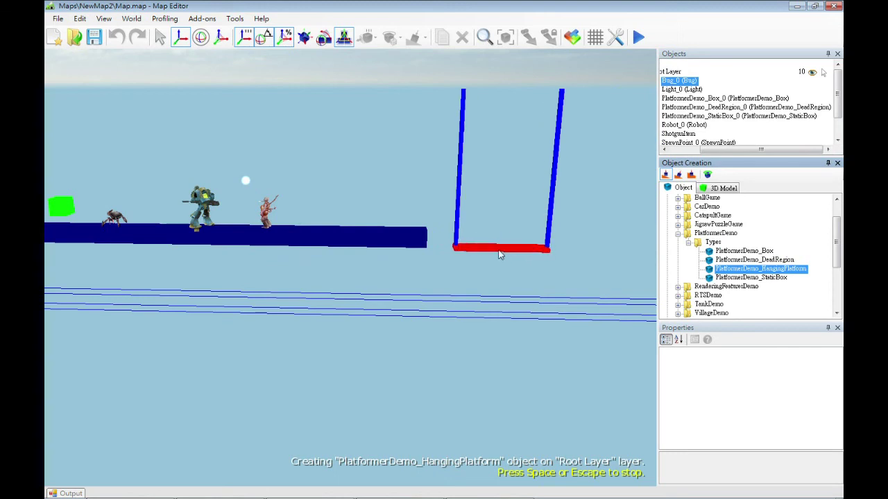
Place a PlatformerDemo_StaticBox just past the far side of the hanging platform and select it.
click(749, 278)
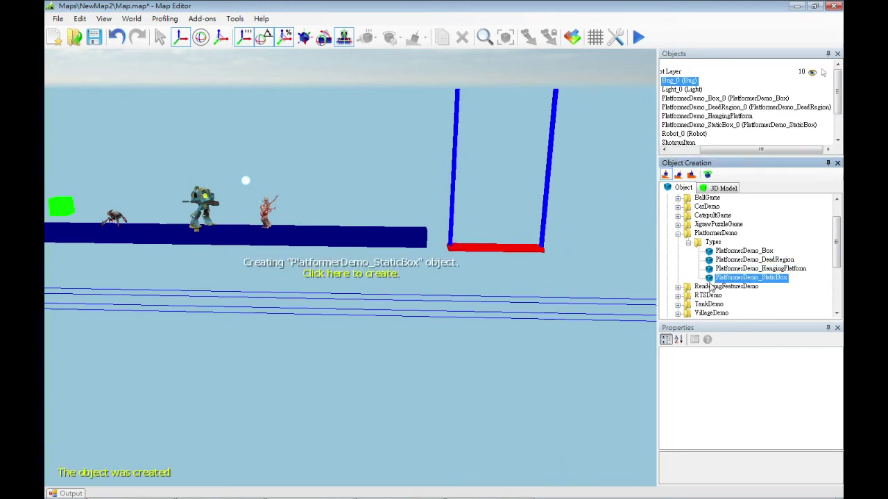
click(575, 243)
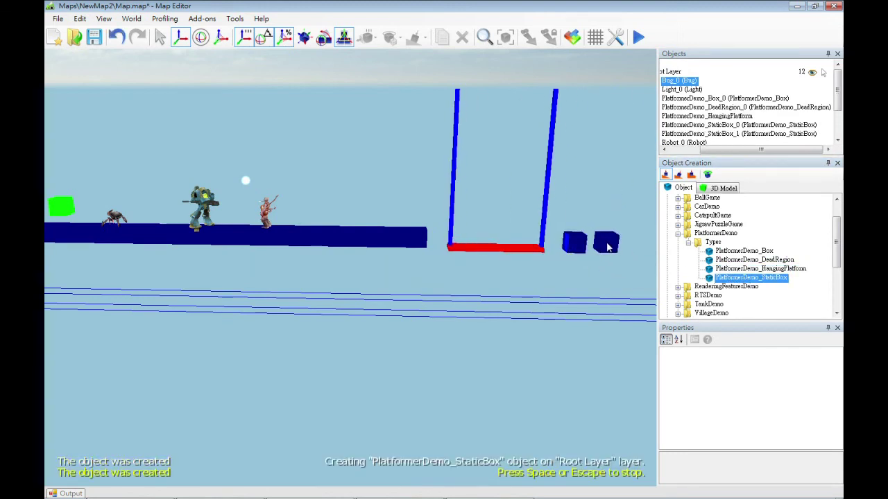
click(713, 242)
click(577, 236)
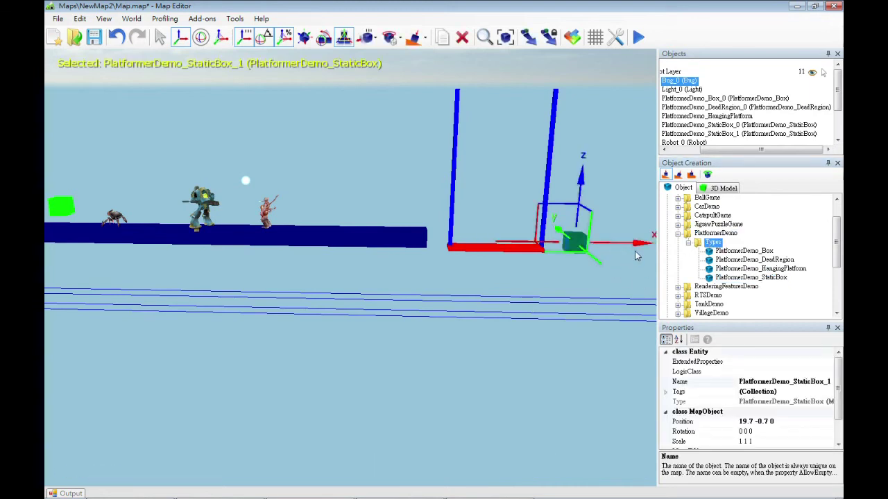
Stretch the new static box to a scale of 4.6 along X and move it to X position 22.
key(r)
drag(514, 243, 311, 239)
key(w)
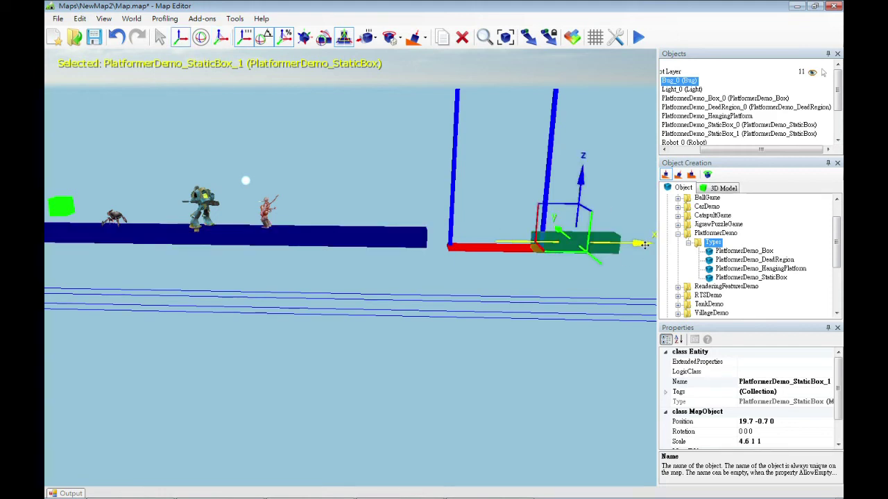
click(528, 252)
key(Right)
click(591, 273)
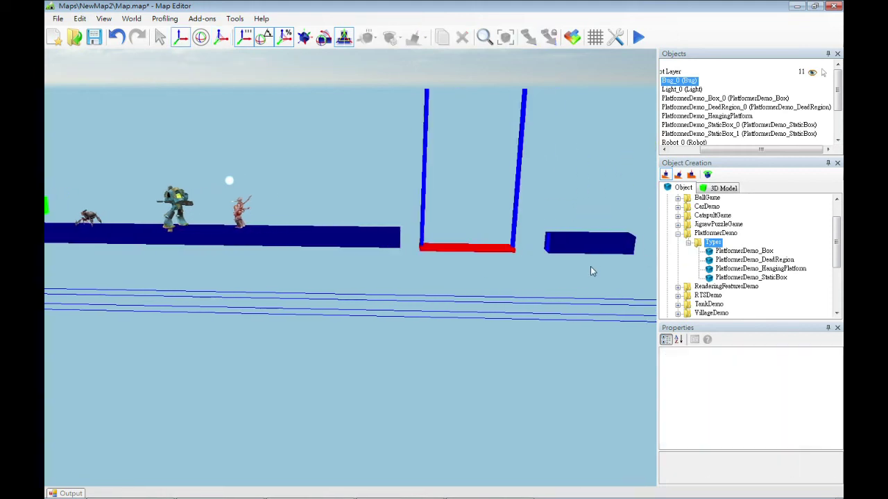
Tilt the new static box by about 19 degrees so it slopes upward away from the hanging platform.
click(599, 251)
key(e)
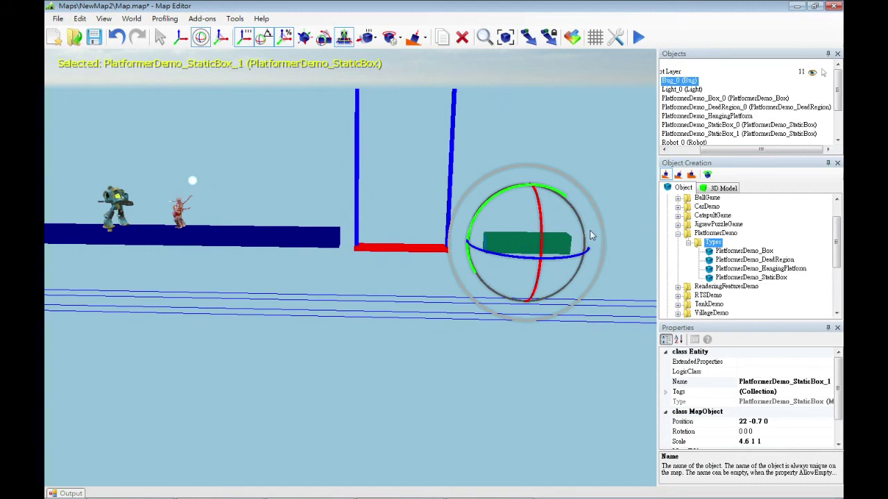
drag(600, 223, 577, 171)
click(619, 262)
click(528, 244)
click(397, 251)
click(538, 200)
click(529, 240)
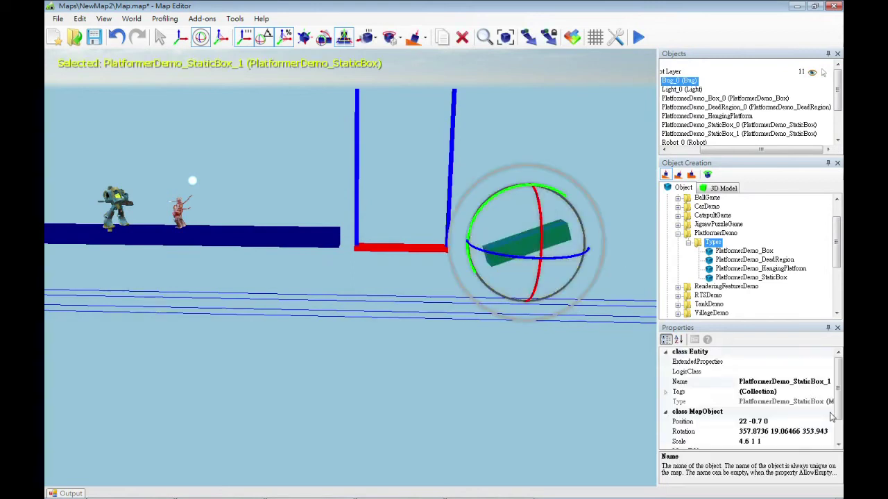
Set the Y position of both the tilted static box and the hanging platform to 0.
click(760, 422)
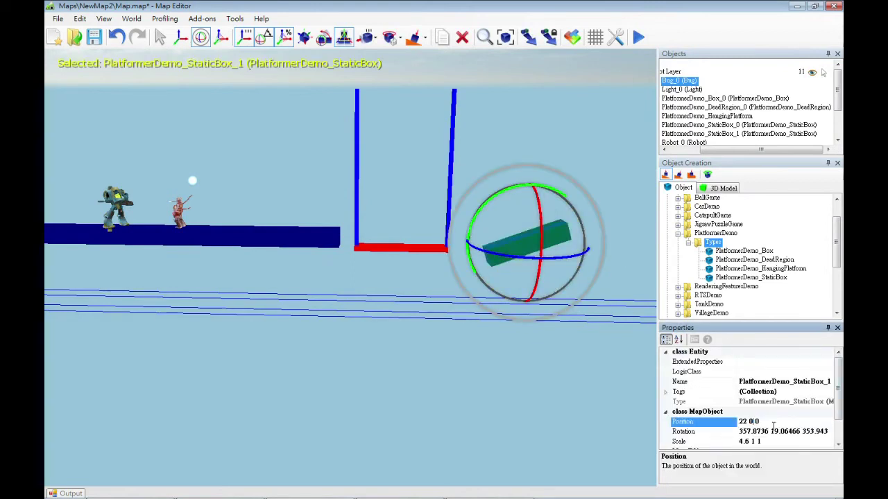
click(401, 247)
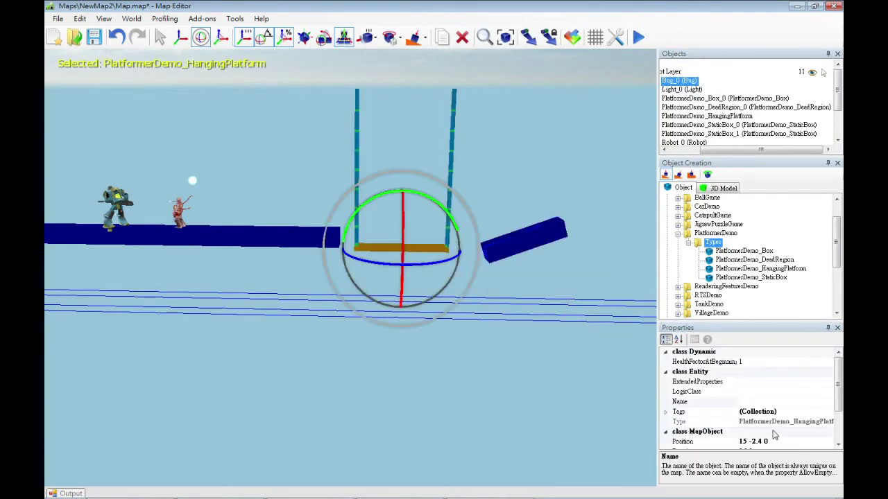
click(760, 443)
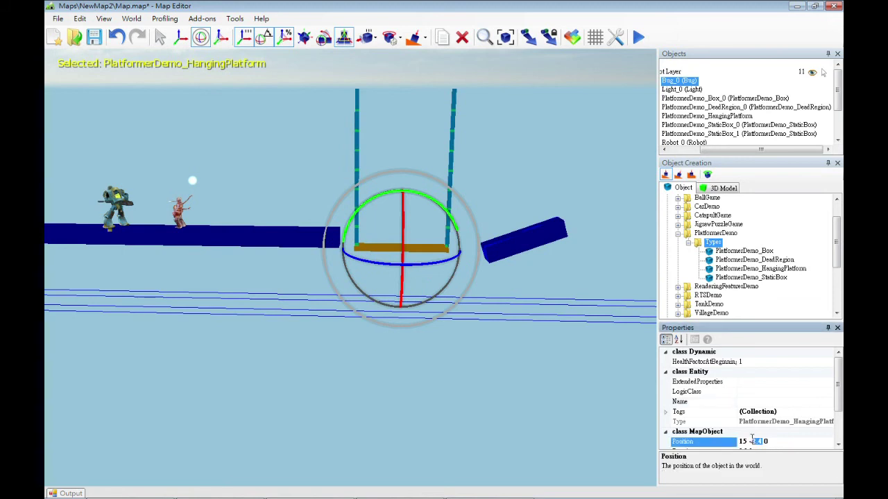
text(0)
key(Return)
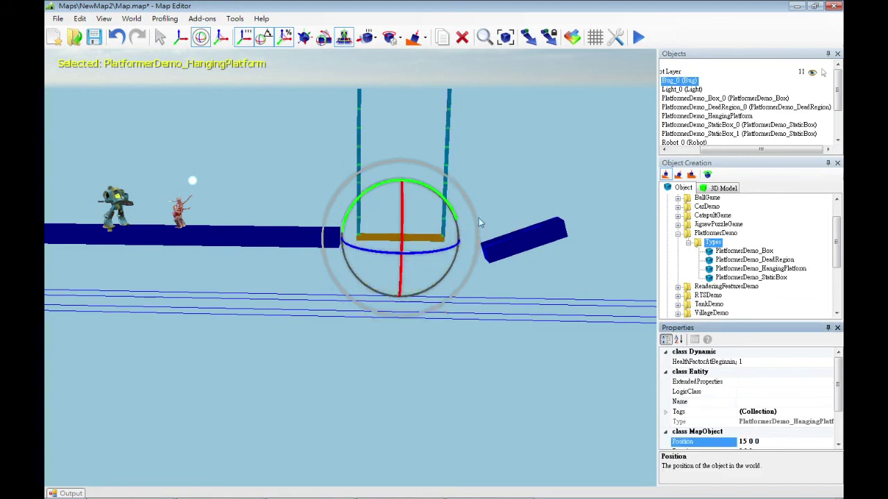
click(421, 415)
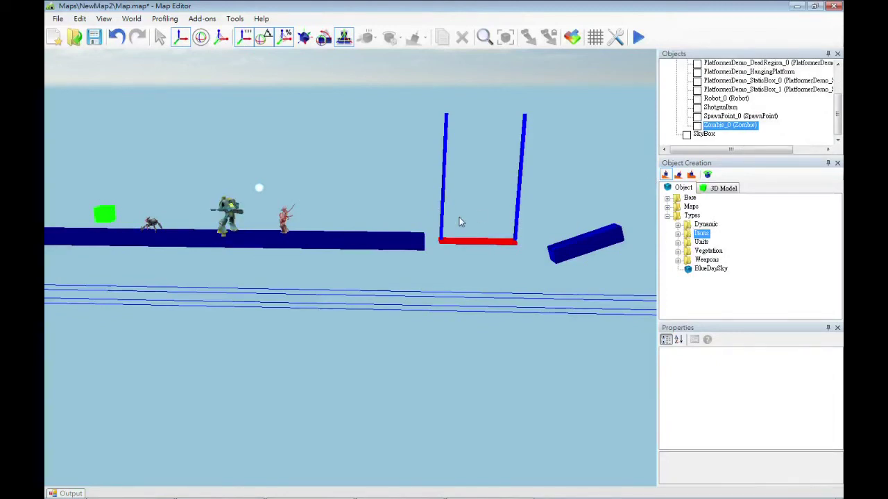
Place a Teleporter from the Dynamic types on the sloped static box and end object creation.
click(678, 226)
drag(835, 235, 835, 296)
click(717, 233)
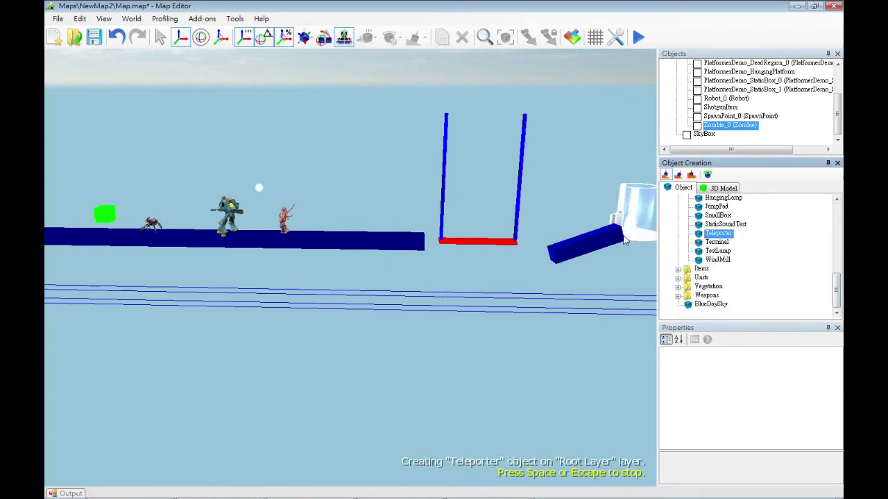
click(588, 239)
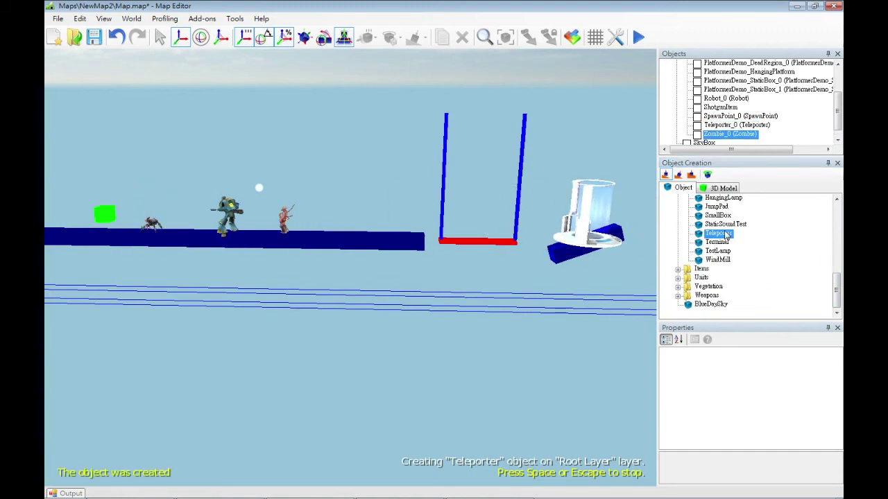
click(702, 269)
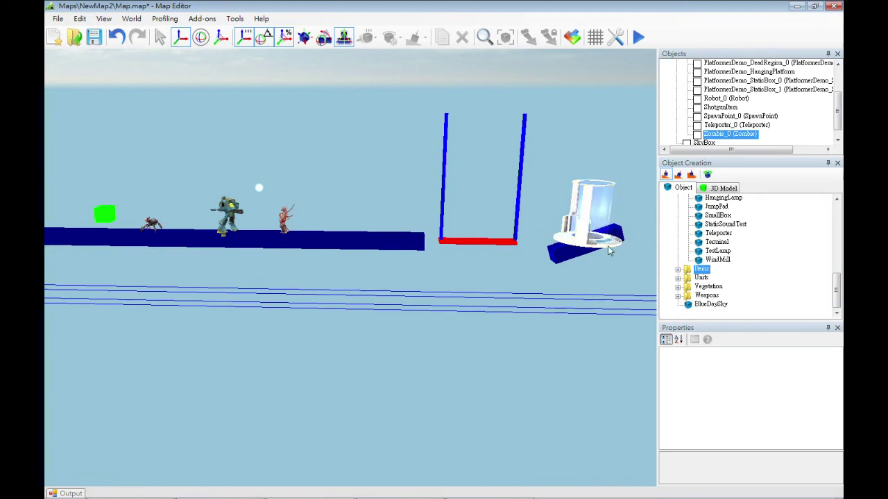
Place a second Teleporter on the long platform just beside the spawn point and end object creation.
key(a)
key(a)
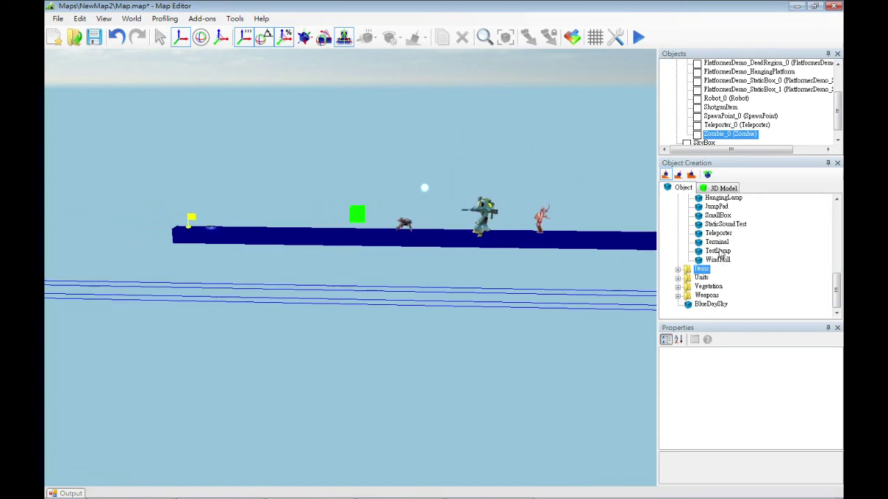
key(Left)
click(718, 233)
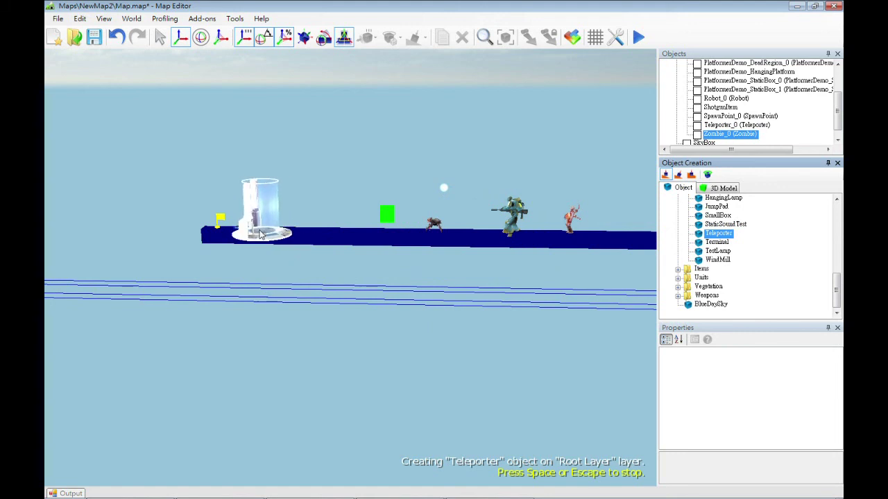
click(262, 234)
mouse_move(836, 296)
mouse_down()
mouse_move(836, 279)
mouse_move(836, 305)
mouse_up()
click(701, 269)
Align the teleporter beside the spawn point with the platform by setting its Y position to 0.
click(269, 200)
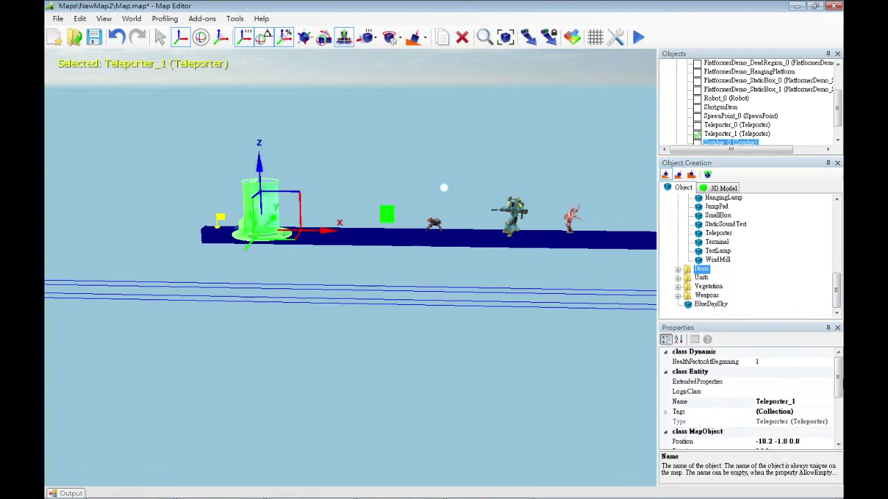
scroll(781, 420, down, 4)
scroll(784, 405, up, 3)
click(789, 401)
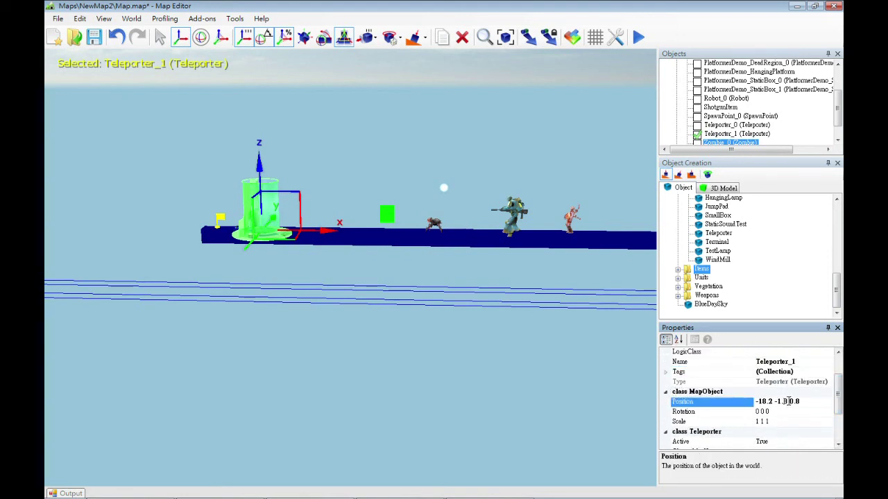
key(Return)
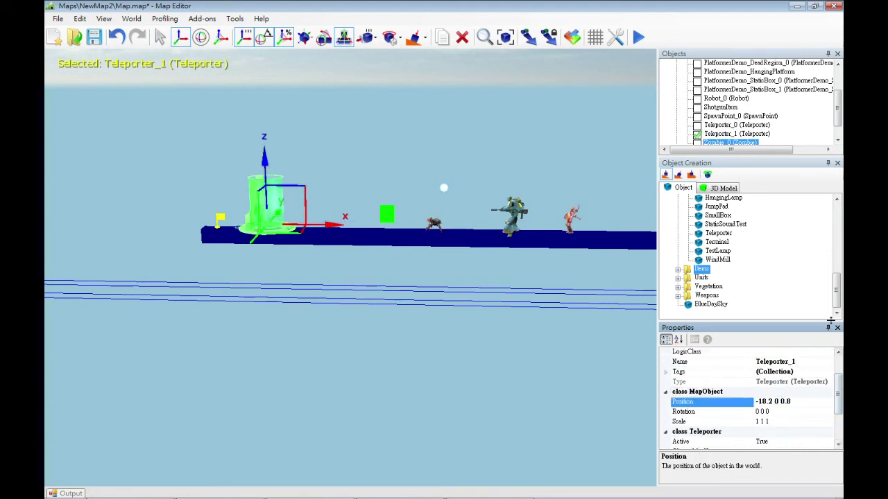
Set the Y position of Teleporter_0 on the sloped box to 0 and deselect it.
click(714, 125)
drag(842, 357, 838, 401)
click(782, 381)
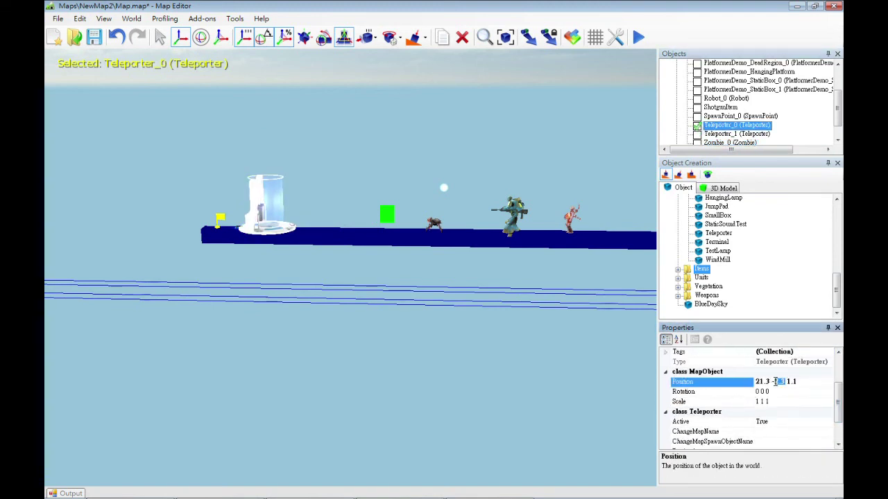
text(0)
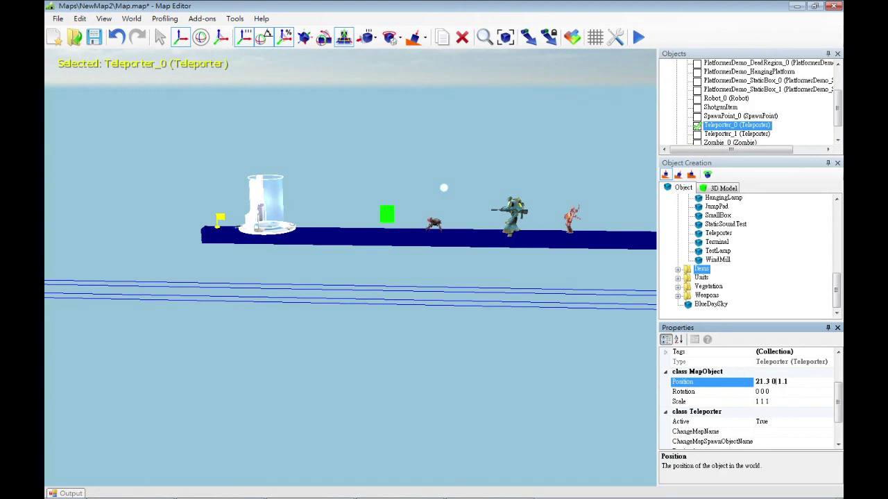
click(435, 335)
Set Teleporter_0 as the destination of the teleporter beside the spawn point, then deselect it.
click(270, 208)
scroll(782, 409, down, 5)
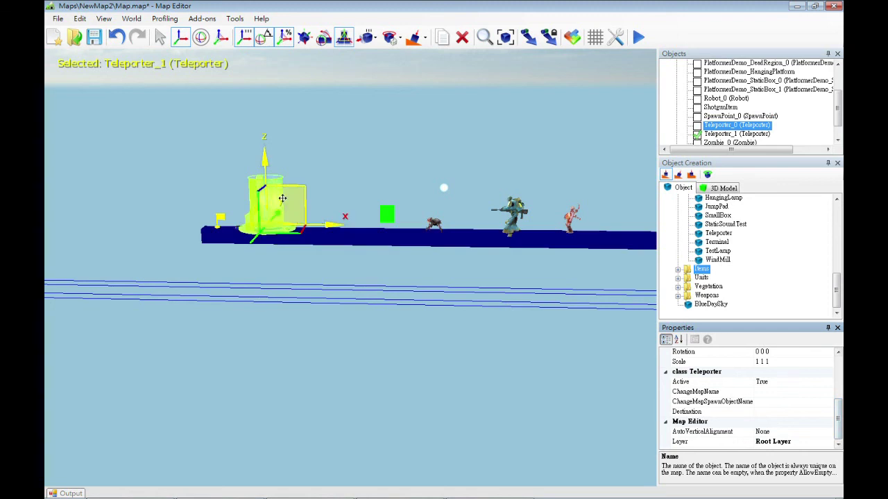
scroll(840, 417, up, 1)
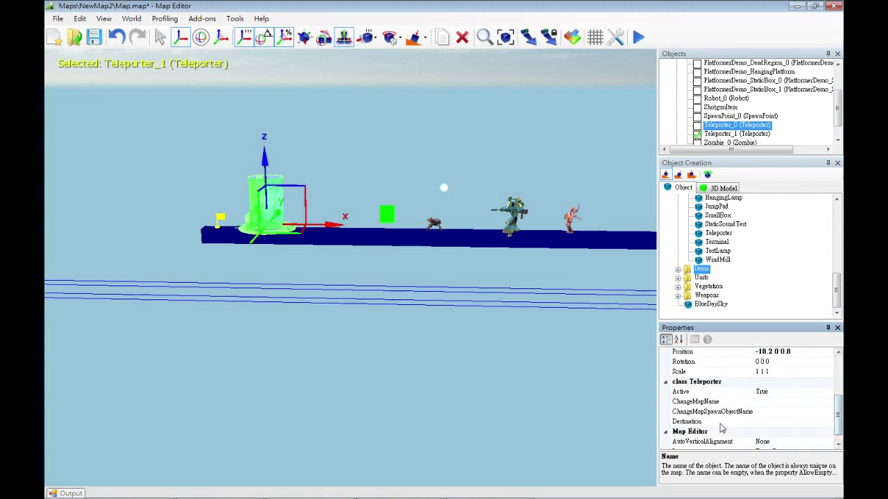
click(827, 420)
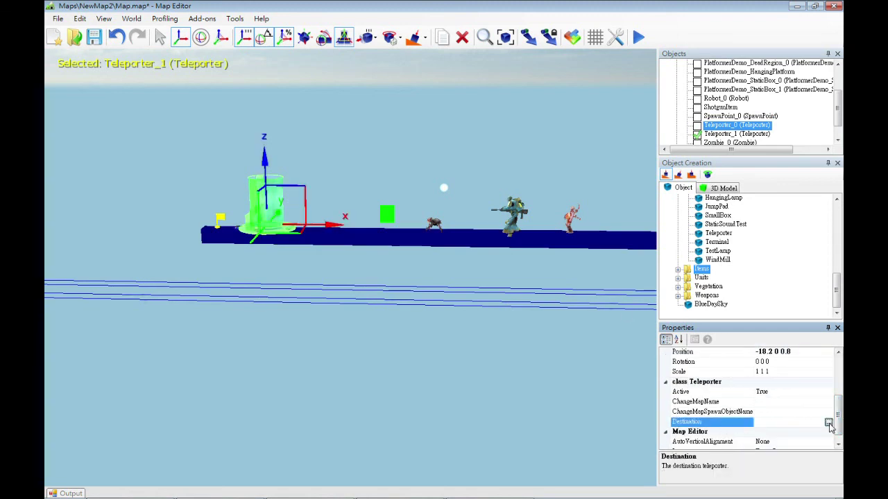
click(828, 422)
drag(452, 80, 370, 141)
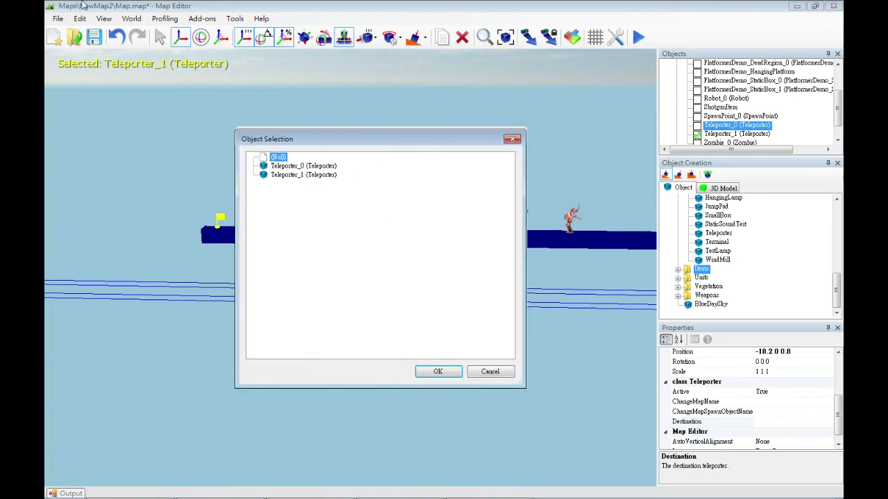
drag(466, 139, 580, 250)
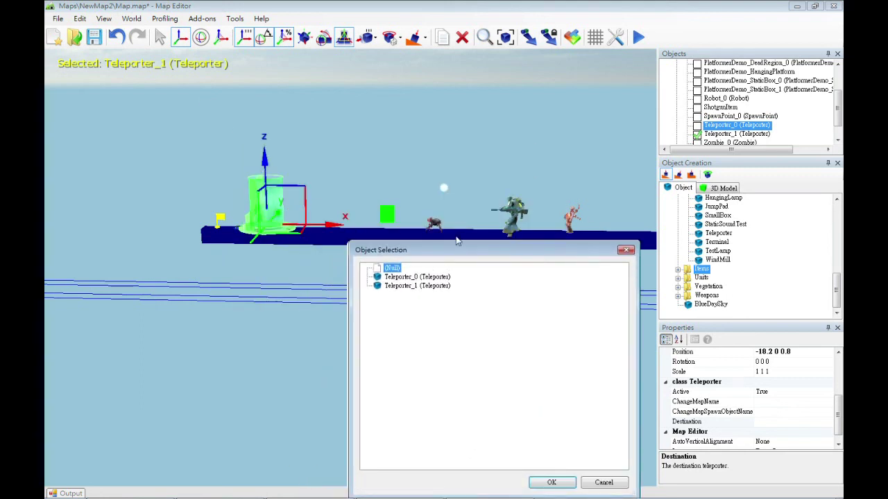
drag(457, 251, 462, 143)
double_click(417, 165)
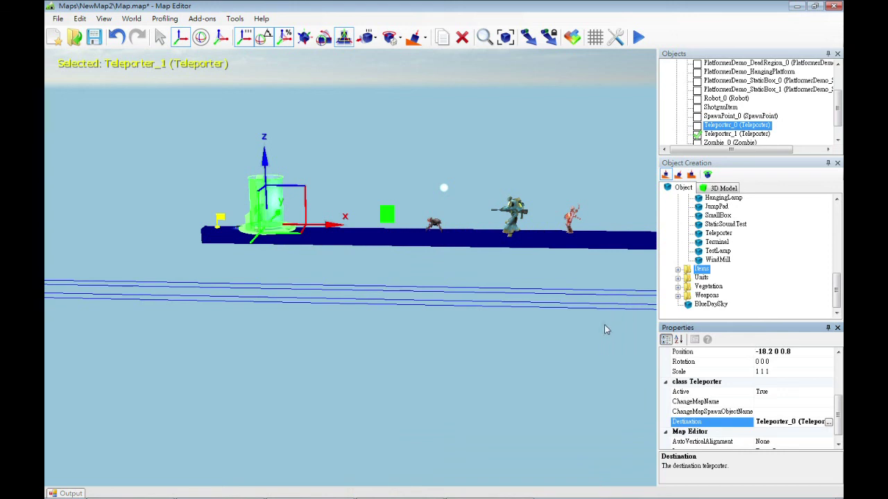
click(604, 330)
Run the map simulation and walk the character through the teleporter to test the link to the sloped box.
click(638, 37)
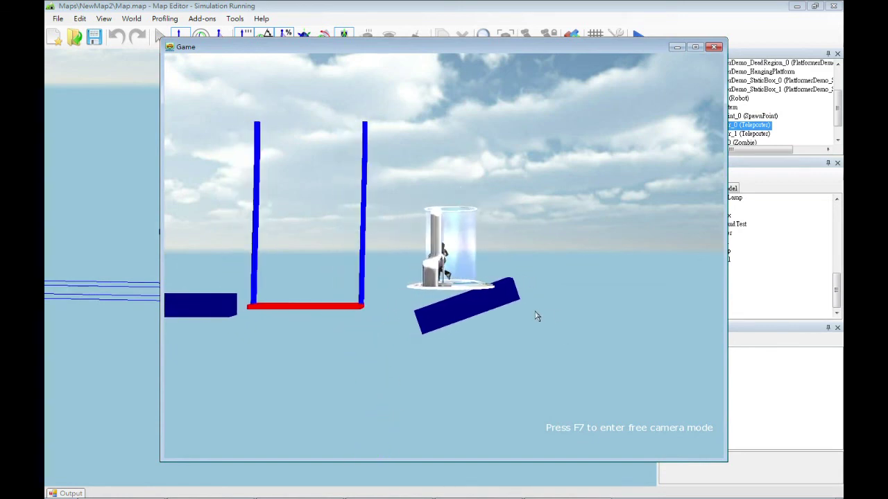
key(d)
key(a)
key(d)
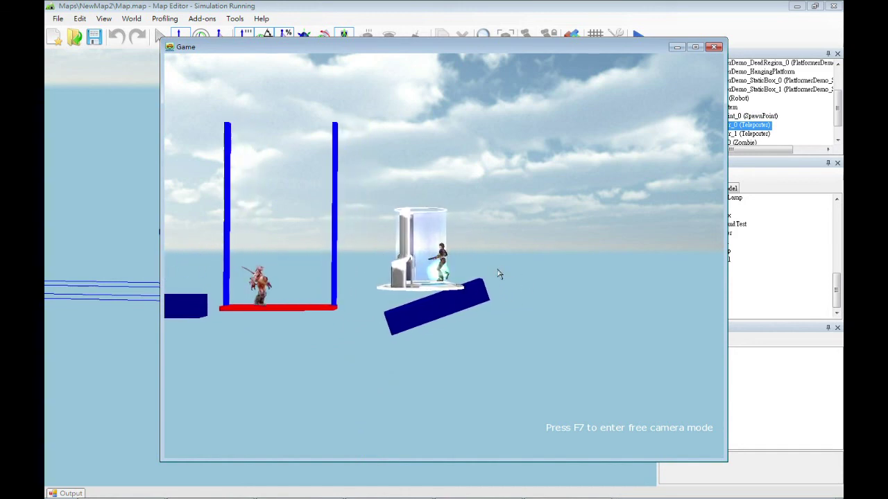